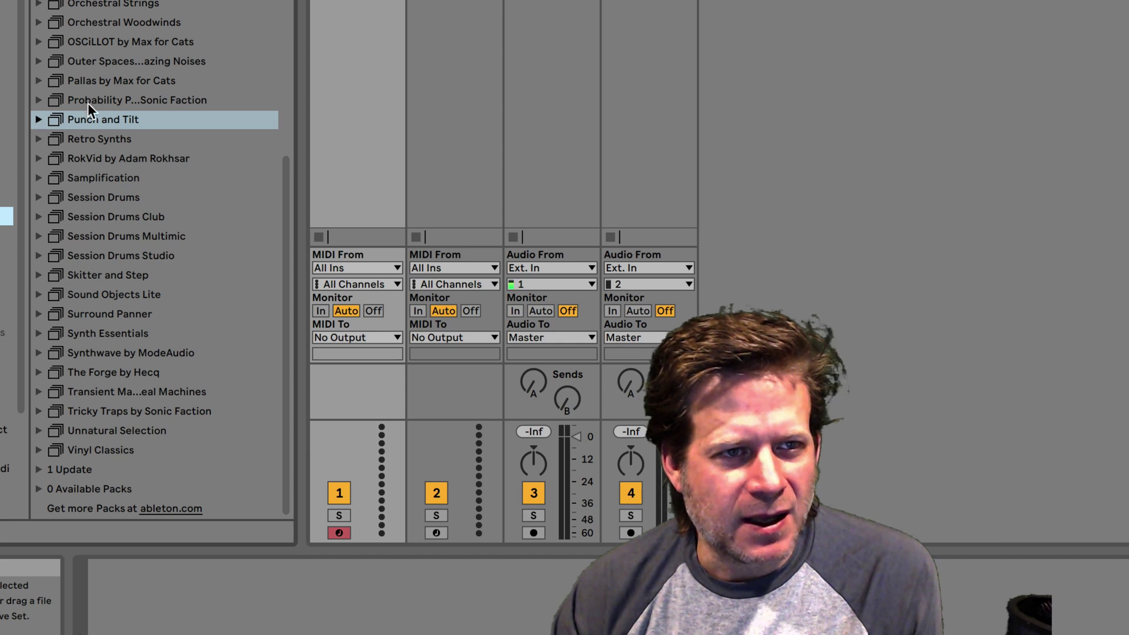
- Expand the Punch and Tilt pack down to its Drums folder
{"action": "left_click", "coordinate": [38, 120]}
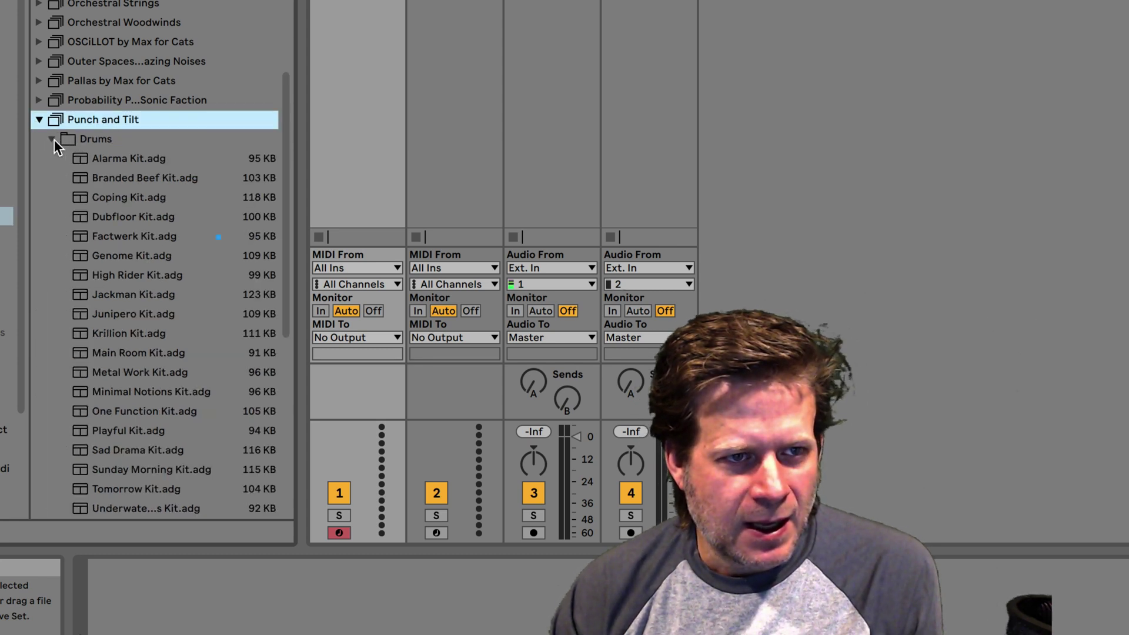
{"action": "left_click", "coordinate": [51, 139]}
{"action": "left_click", "coordinate": [50, 140]}
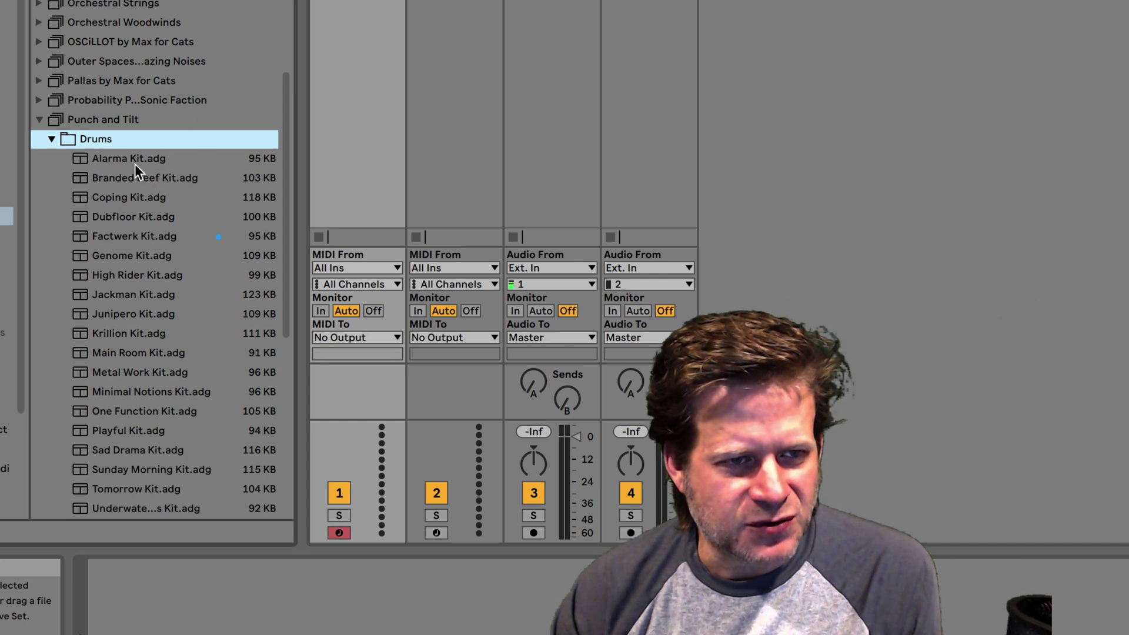
- Preview the Alarma, Branded Beef, Coping and Dubfloor kits, then pick Factwerk Kit
{"action": "left_click", "coordinate": [135, 161]}
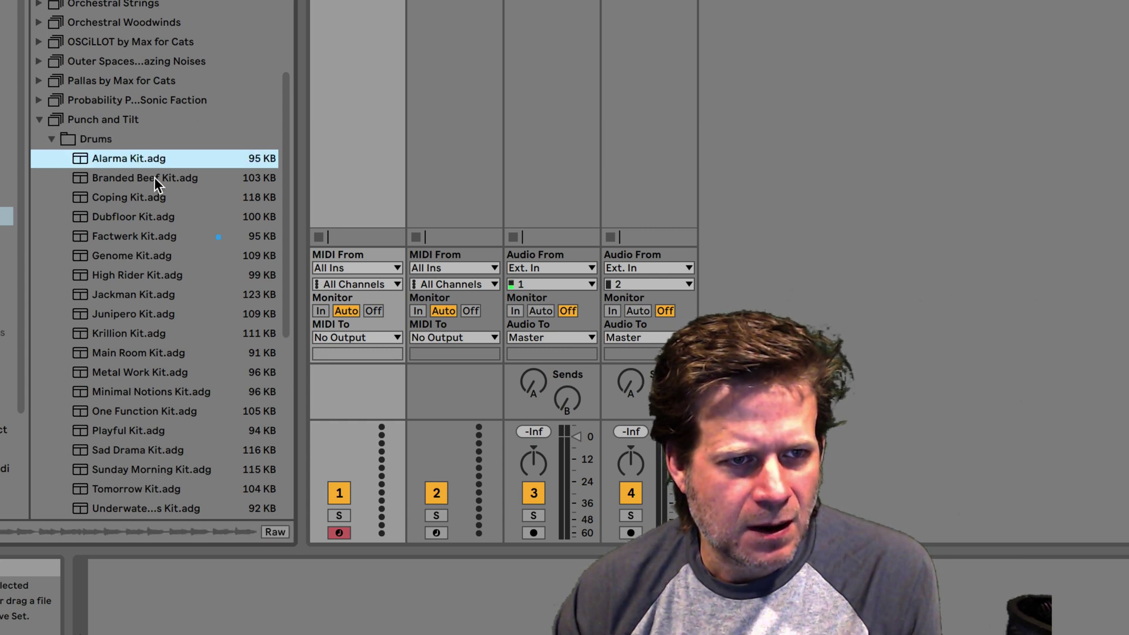
{"action": "left_click", "coordinate": [154, 177]}
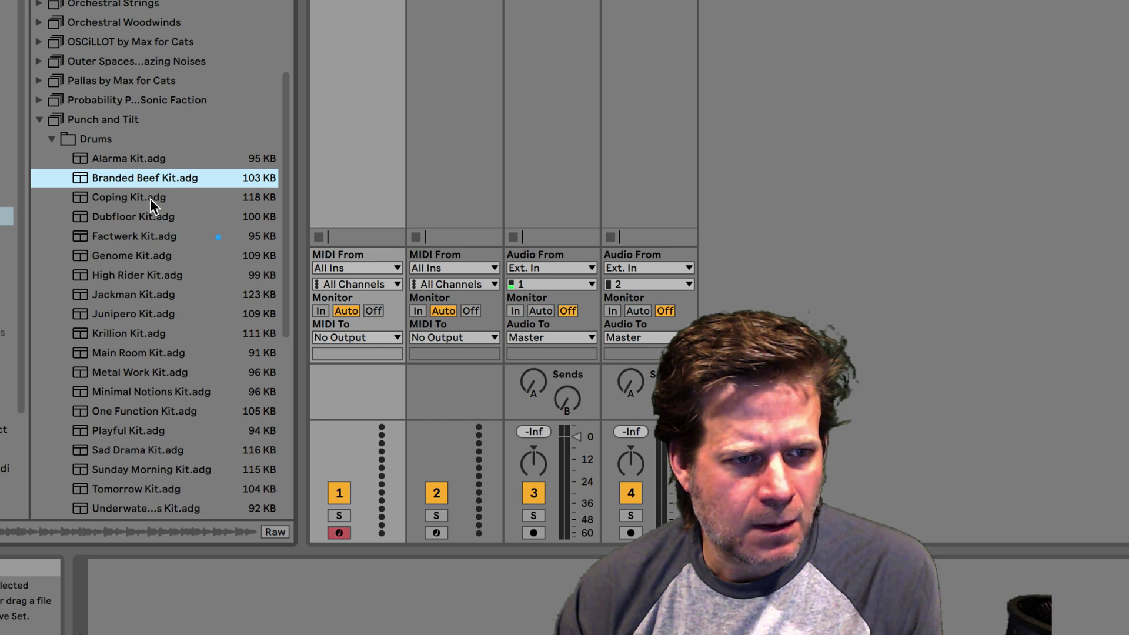
{"action": "left_click", "coordinate": [150, 199]}
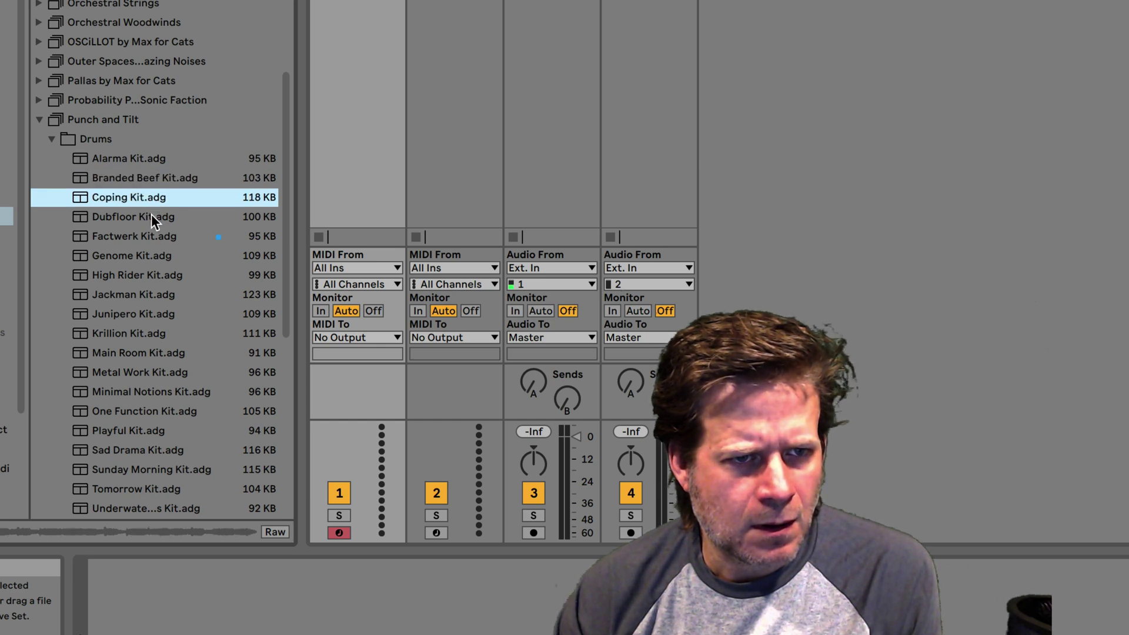
{"action": "left_click", "coordinate": [150, 215]}
{"action": "left_click", "coordinate": [158, 238]}
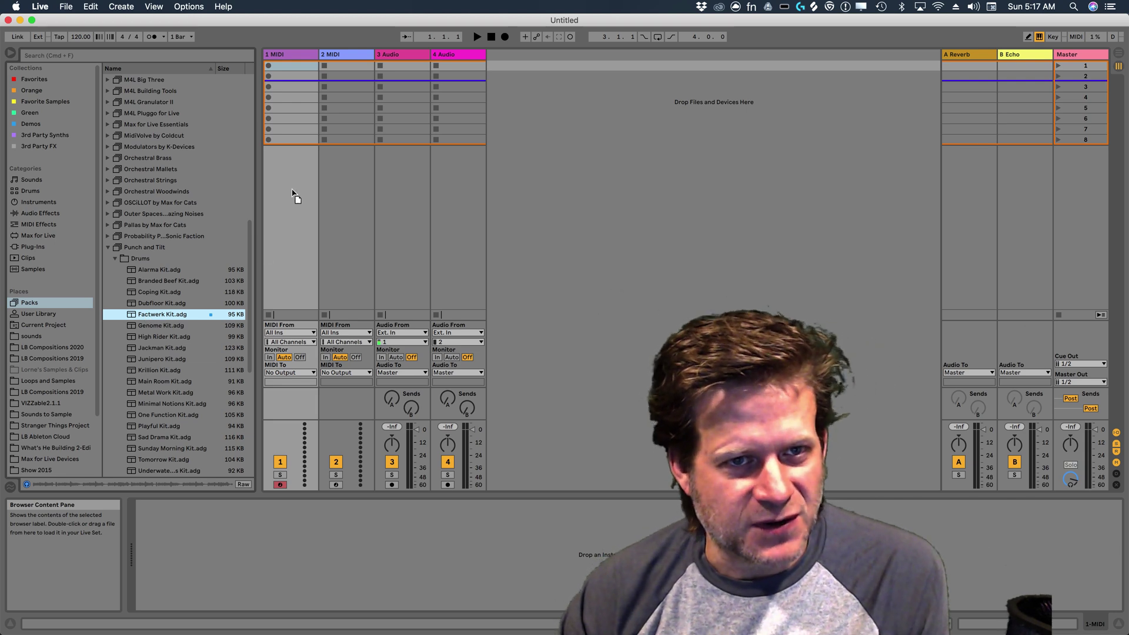
{"action": "left_click_drag", "start_coordinate": [289, 199], "coordinate": [289, 199]}
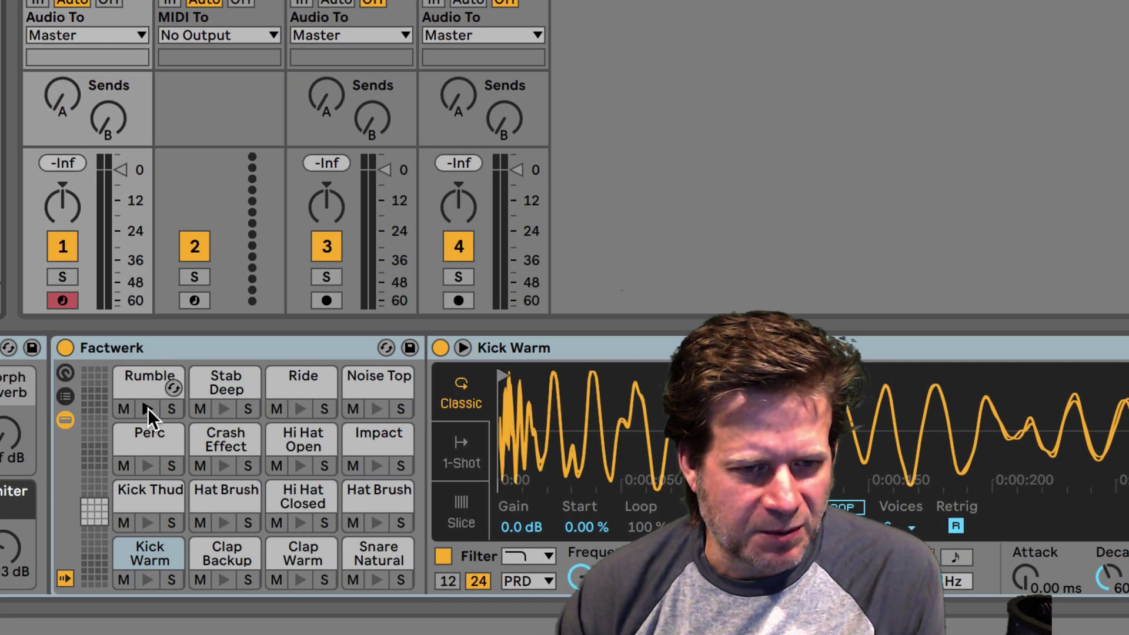
{"action": "left_click", "coordinate": [300, 520]}
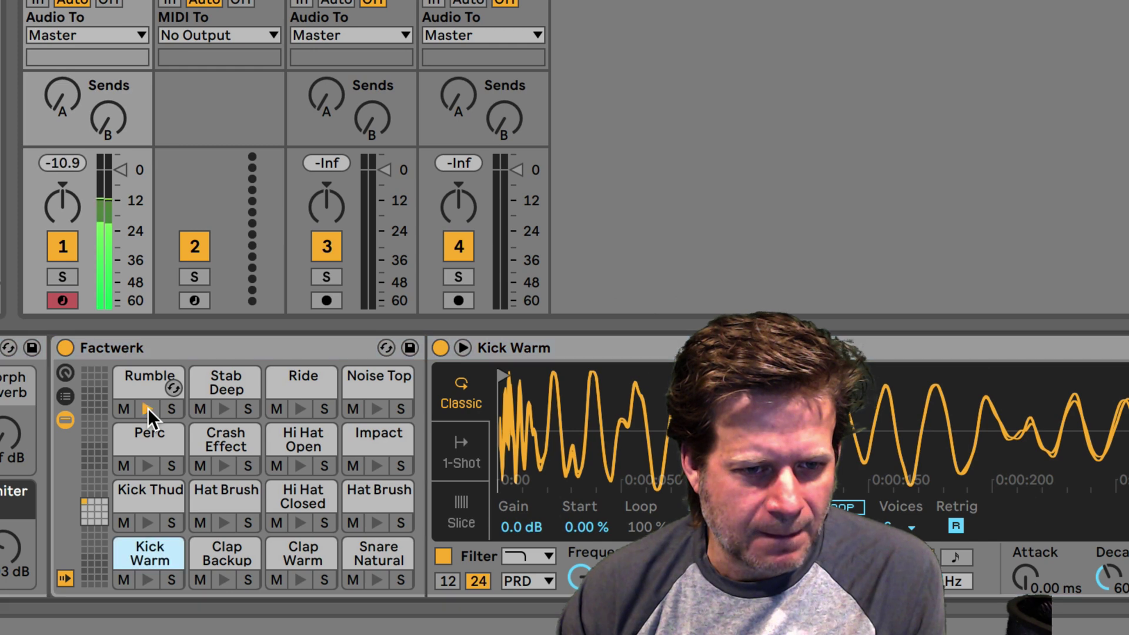
{"action": "left_click", "coordinate": [151, 570]}
{"action": "left_click", "coordinate": [226, 579]}
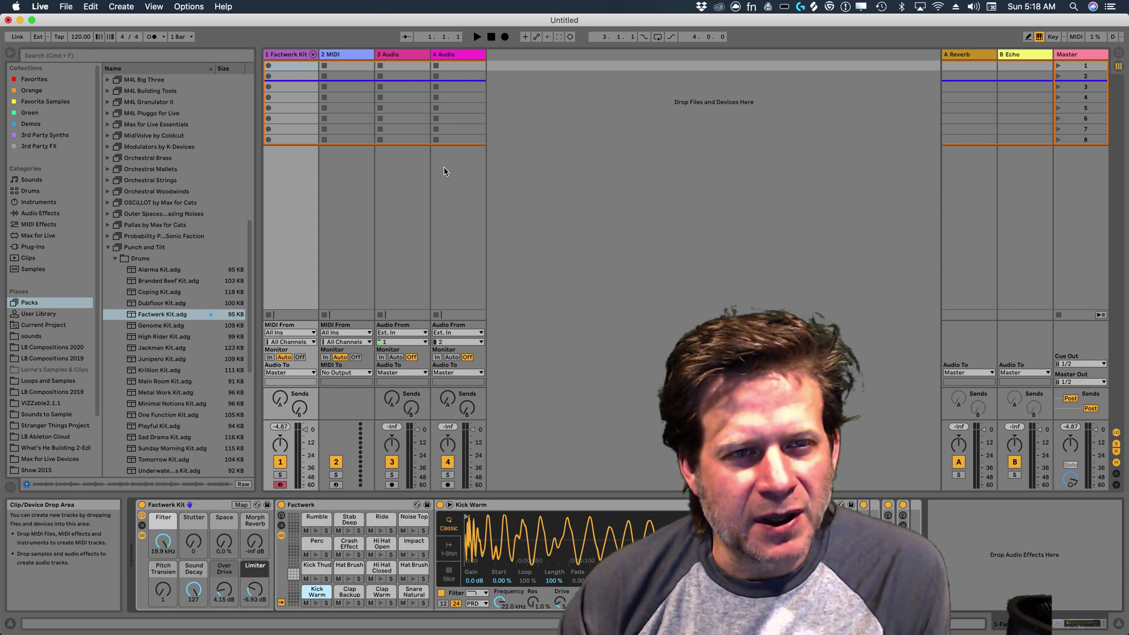
- Create a MIDI clip in track 1's first slot and extend its length from 1.0.0 to 2.0.0
{"action": "left_click", "coordinate": [294, 62]}
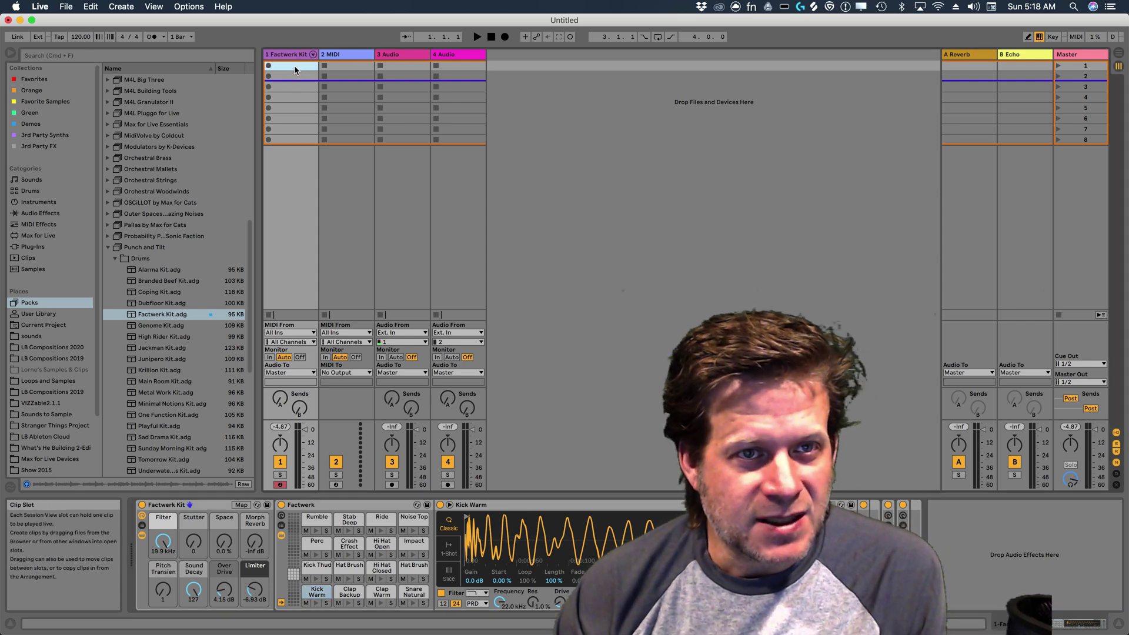
{"action": "double_click", "coordinate": [294, 65]}
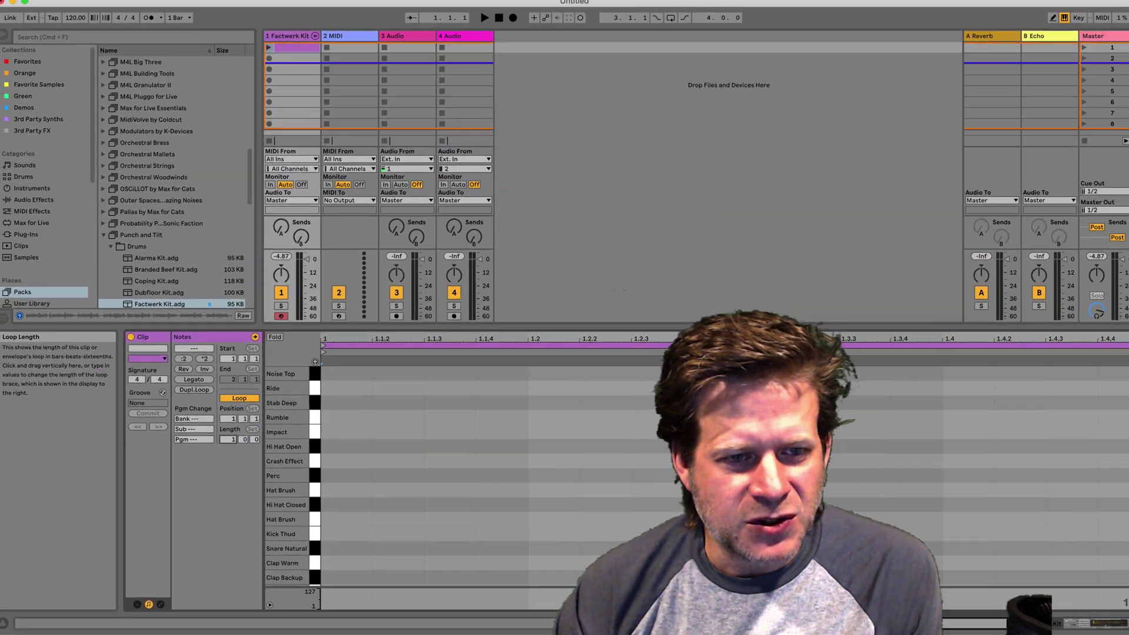
{"action": "left_click_drag", "start_coordinate": [233, 439], "coordinate": [234, 432]}
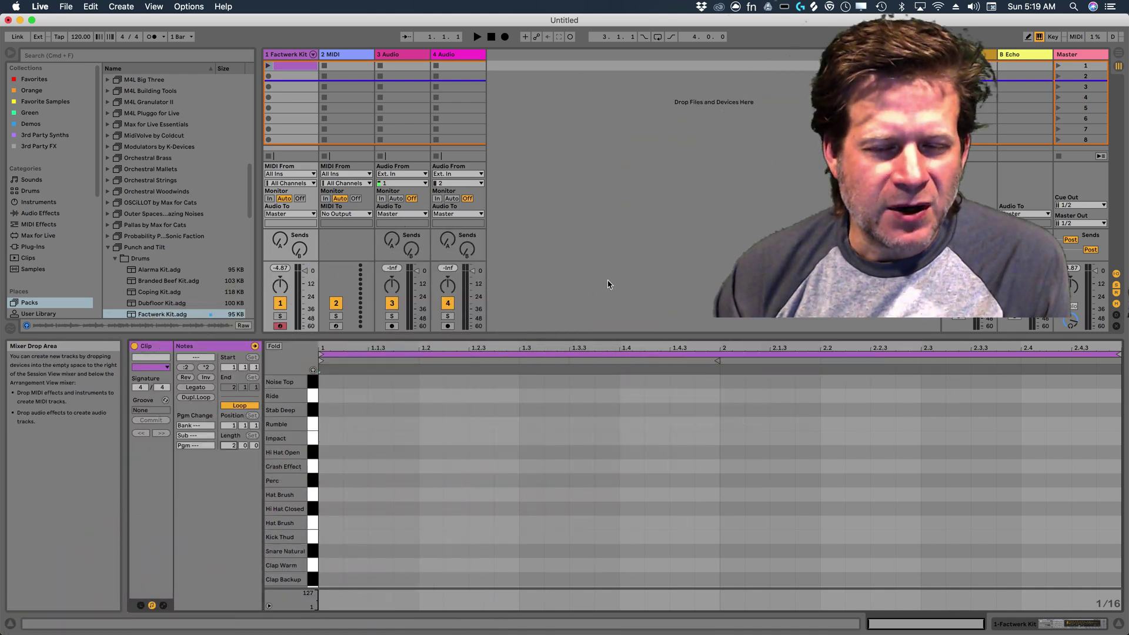
- Heighten the note editor, enable MIDI Editor Preview, and audition Noise Top, Kick Warm and Snare Natural
{"action": "left_click_drag", "start_coordinate": [564, 335], "coordinate": [546, 310]}
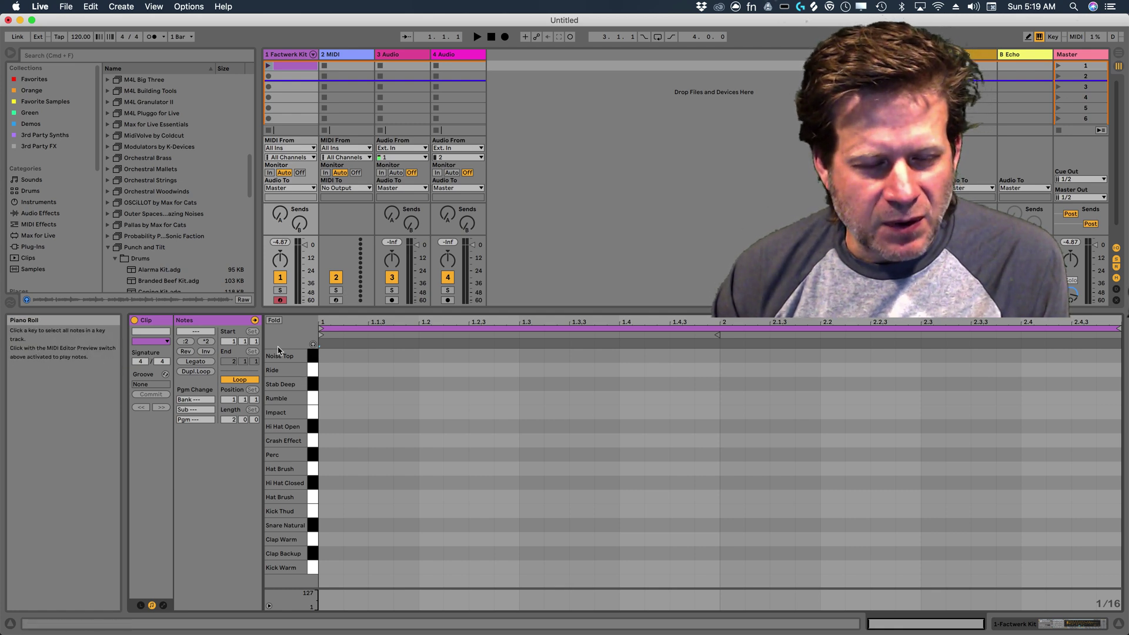
{"action": "left_click", "coordinate": [312, 345]}
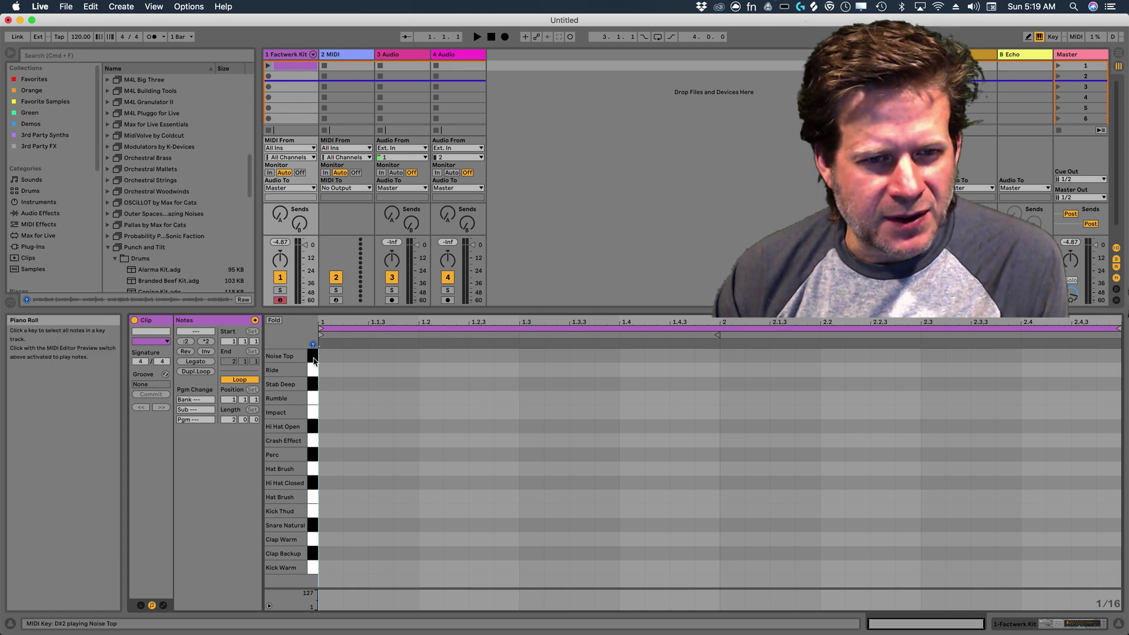
{"action": "left_click", "coordinate": [313, 360]}
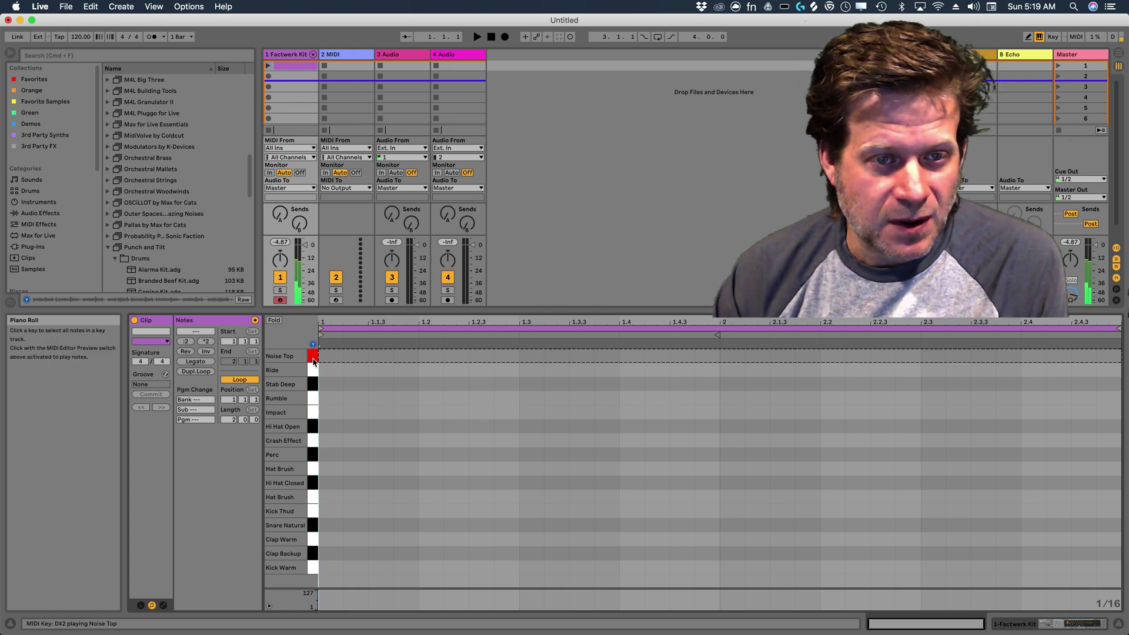
{"action": "left_click", "coordinate": [312, 570]}
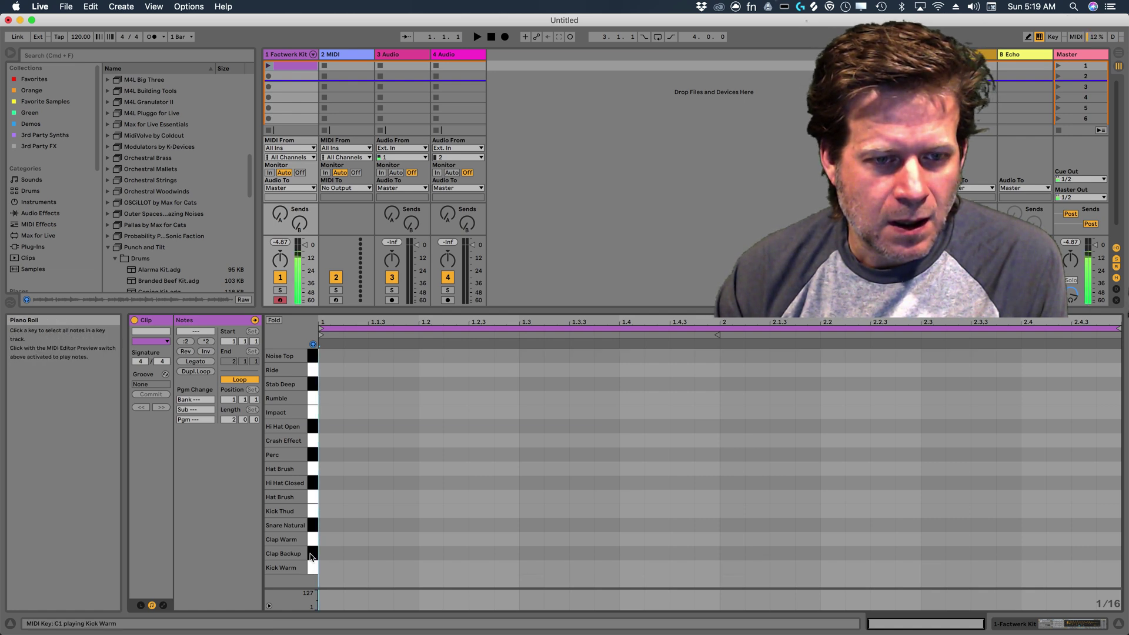
{"action": "left_click", "coordinate": [311, 527]}
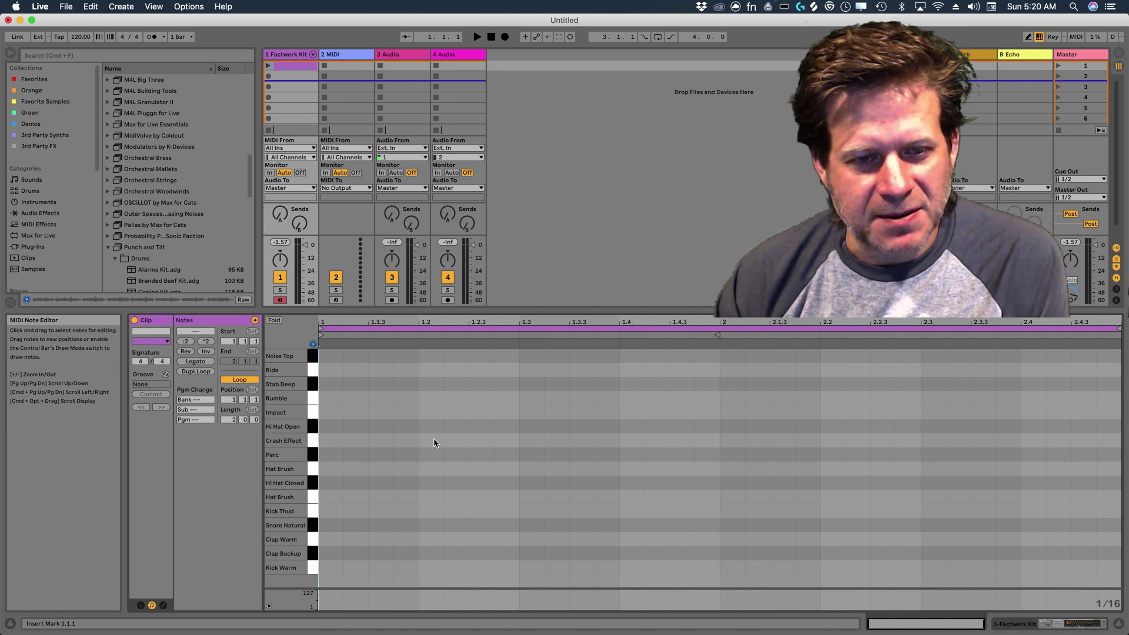
- Enter Draw Mode with B, test-draw Kick Warm notes at 1 and 1.2, then delete them
{"action": "key", "text": "b"}
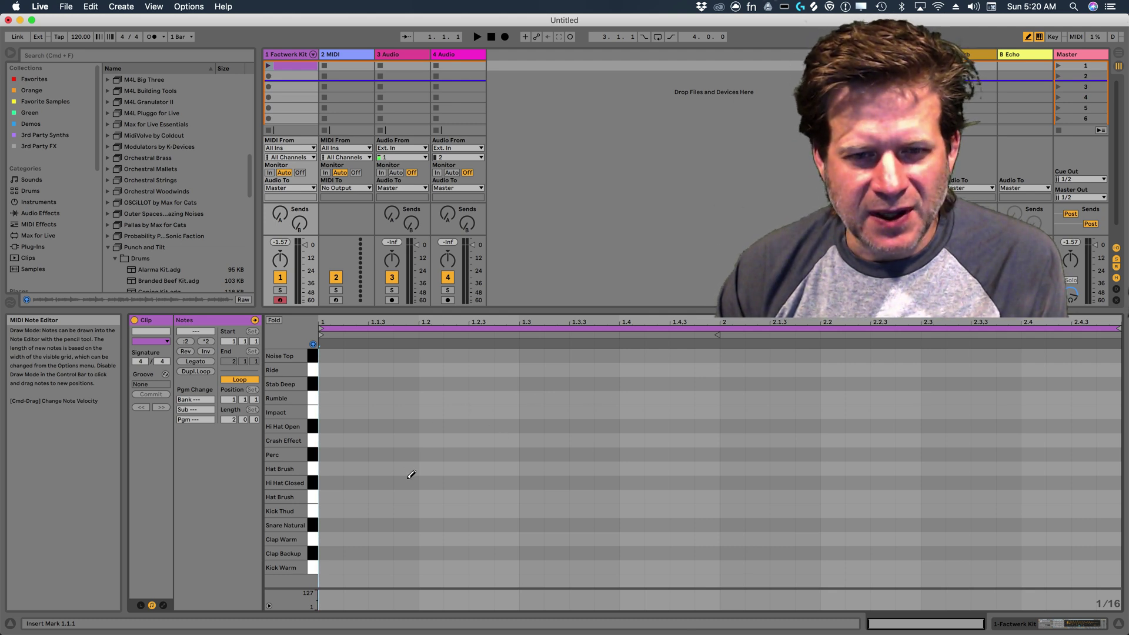
{"action": "left_click", "coordinate": [337, 564]}
{"action": "left_click", "coordinate": [429, 567]}
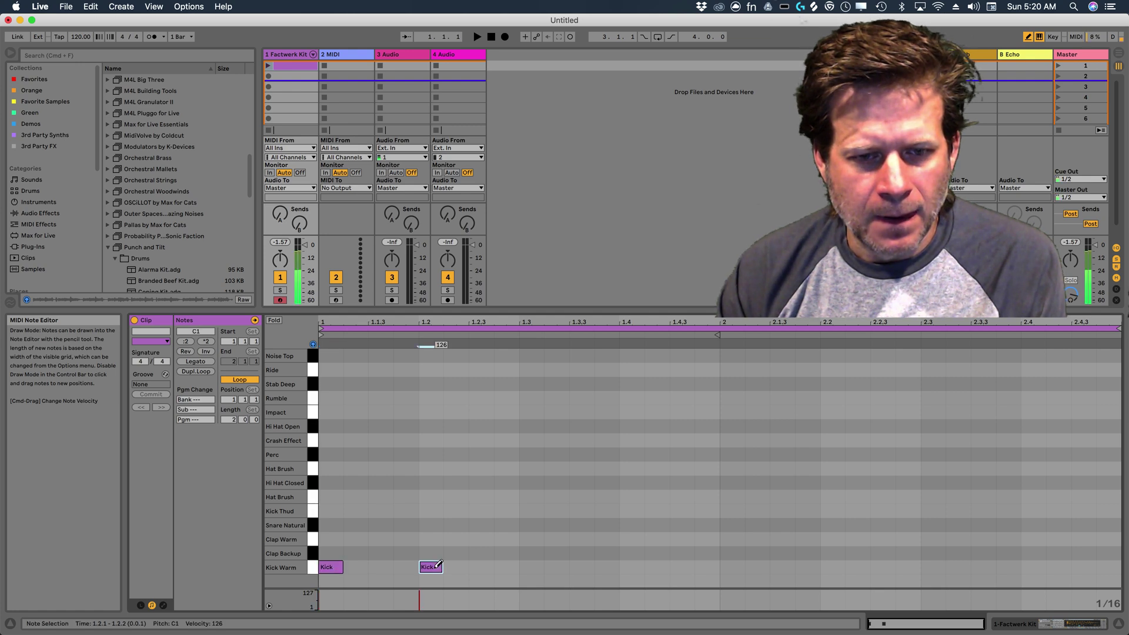
{"action": "left_click", "coordinate": [338, 564]}
{"action": "left_click", "coordinate": [440, 565]}
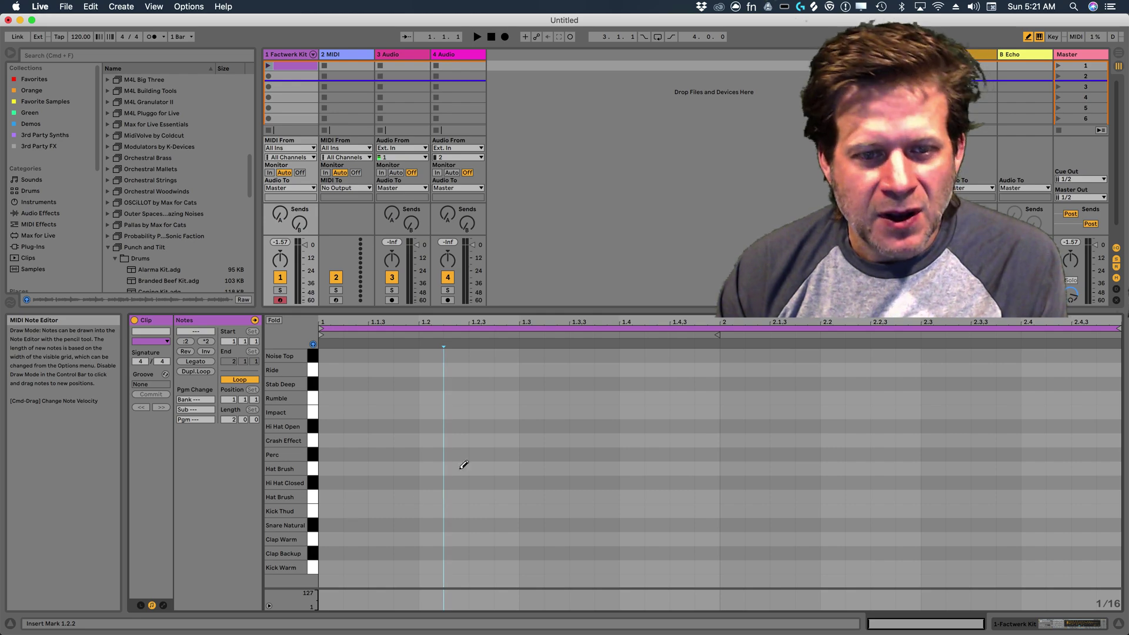
{"action": "right_click", "coordinate": [405, 443]}
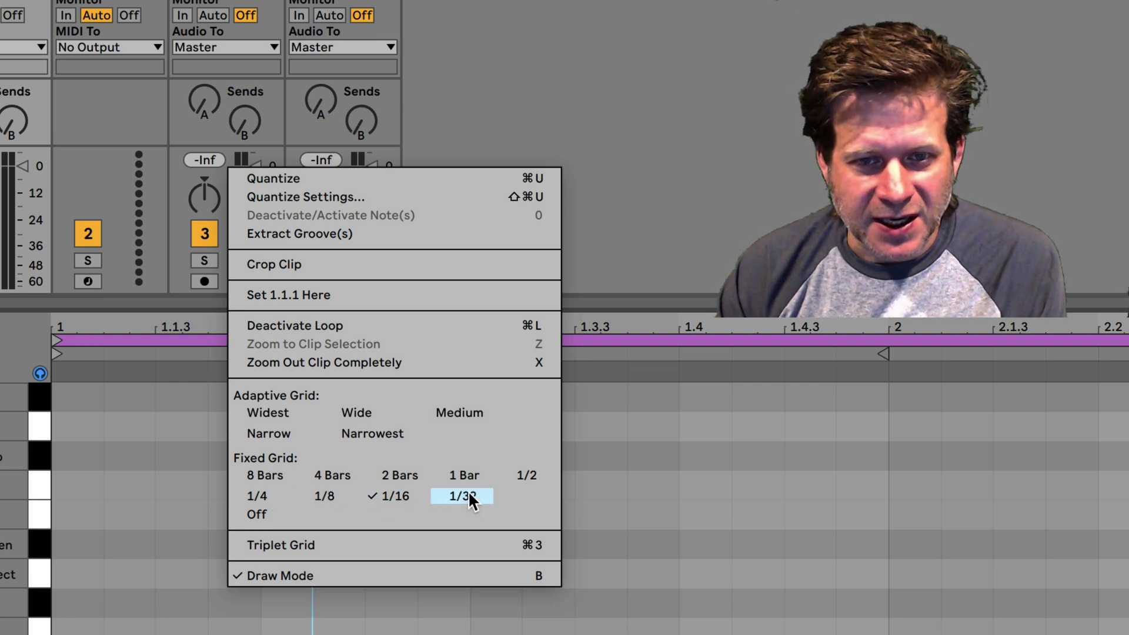
{"action": "left_click", "coordinate": [397, 495]}
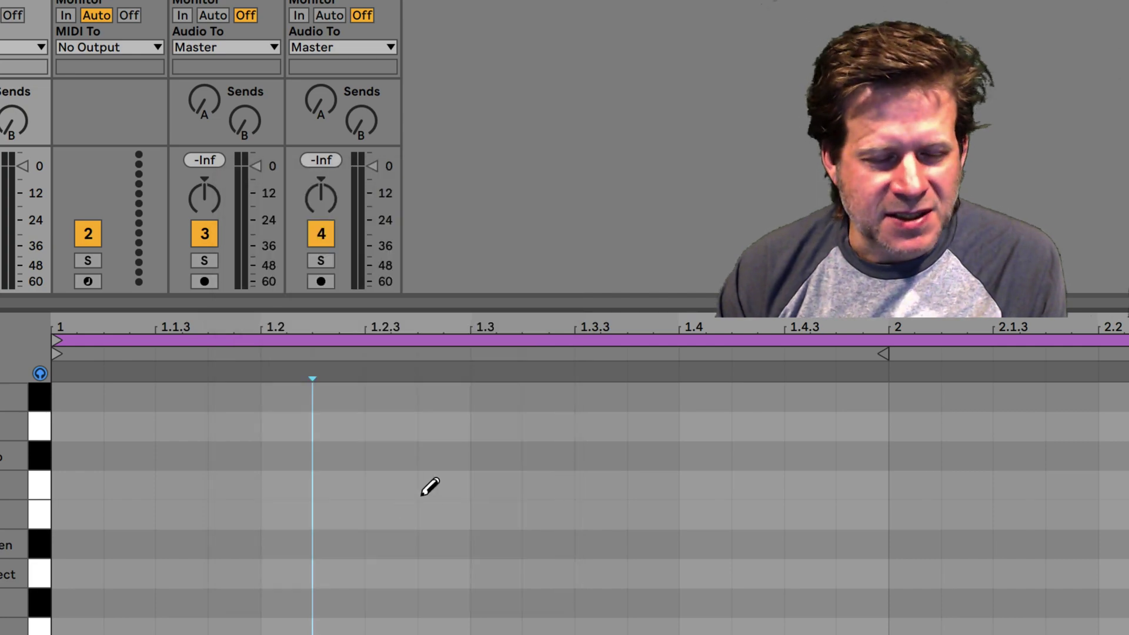
{"action": "right_click", "coordinate": [404, 517]}
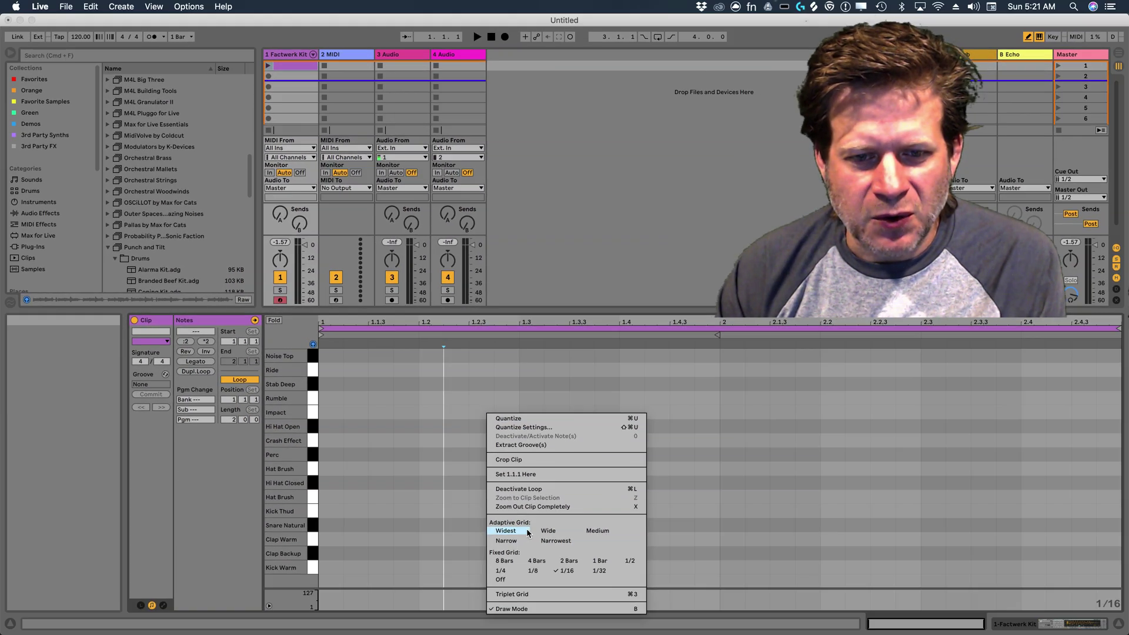
{"action": "left_click", "coordinate": [501, 571]}
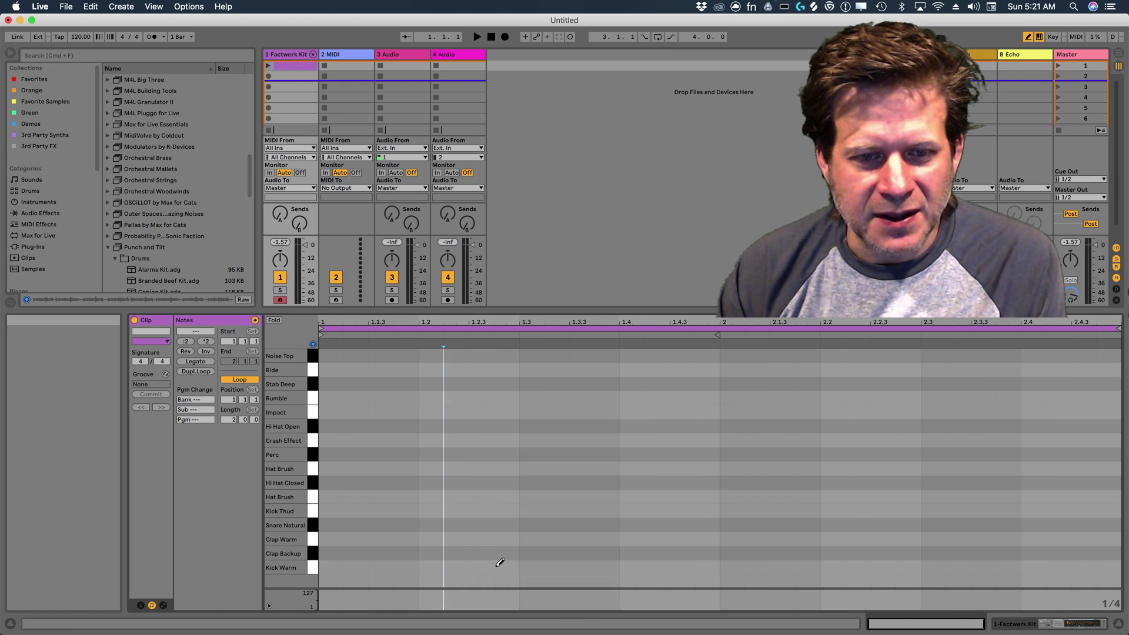
{"action": "left_click", "coordinate": [454, 567]}
{"action": "left_click", "coordinate": [555, 566]}
{"action": "left_click", "coordinate": [579, 565]}
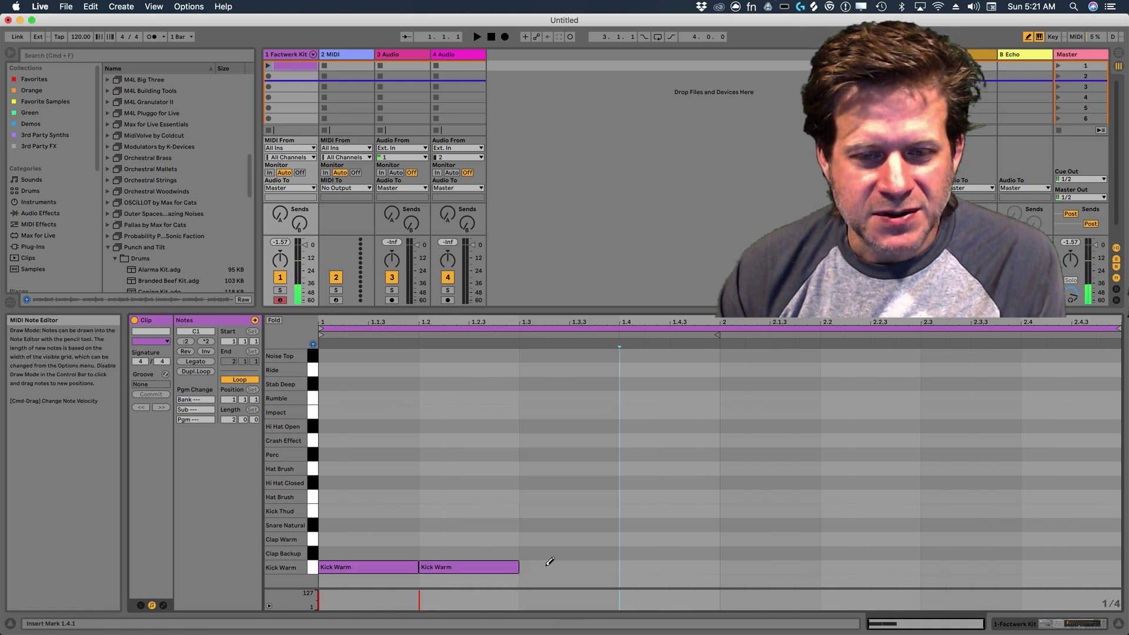
{"action": "left_click", "coordinate": [464, 566]}
{"action": "left_click", "coordinate": [405, 567]}
{"action": "right_click", "coordinate": [440, 497]}
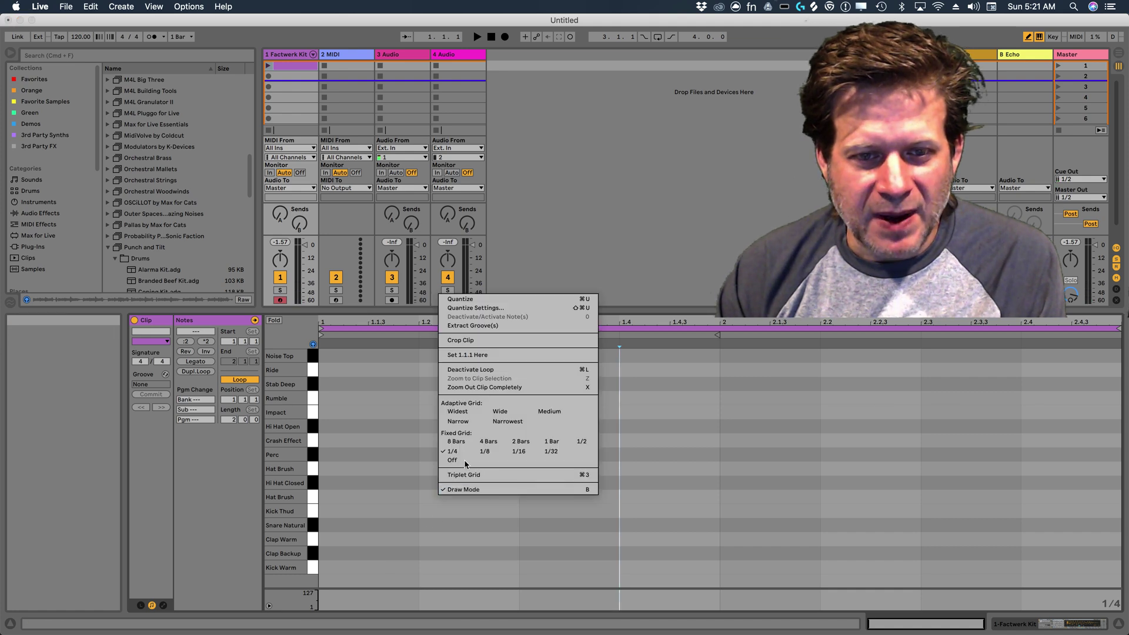
{"action": "left_click", "coordinate": [521, 451]}
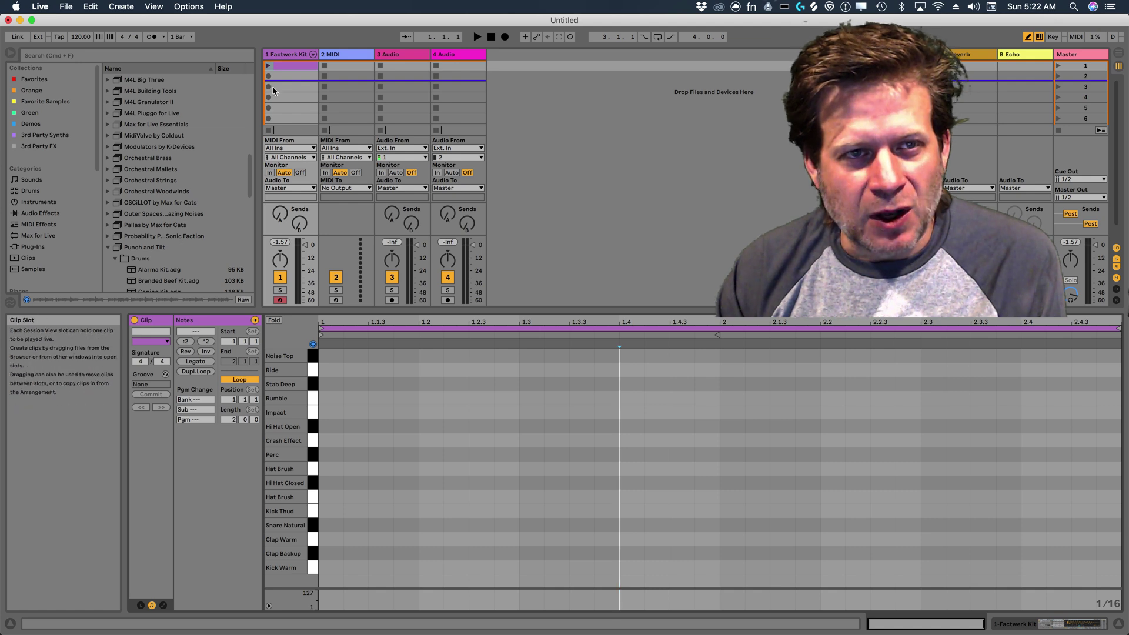
- Launch the clip and draw Kick Warm notes at 1, 1.2, 1.3, 1.4, 1.4.2, 2, 2.2, 2.3 and 2.4.2–2.4.4
{"action": "left_click", "coordinate": [268, 67]}
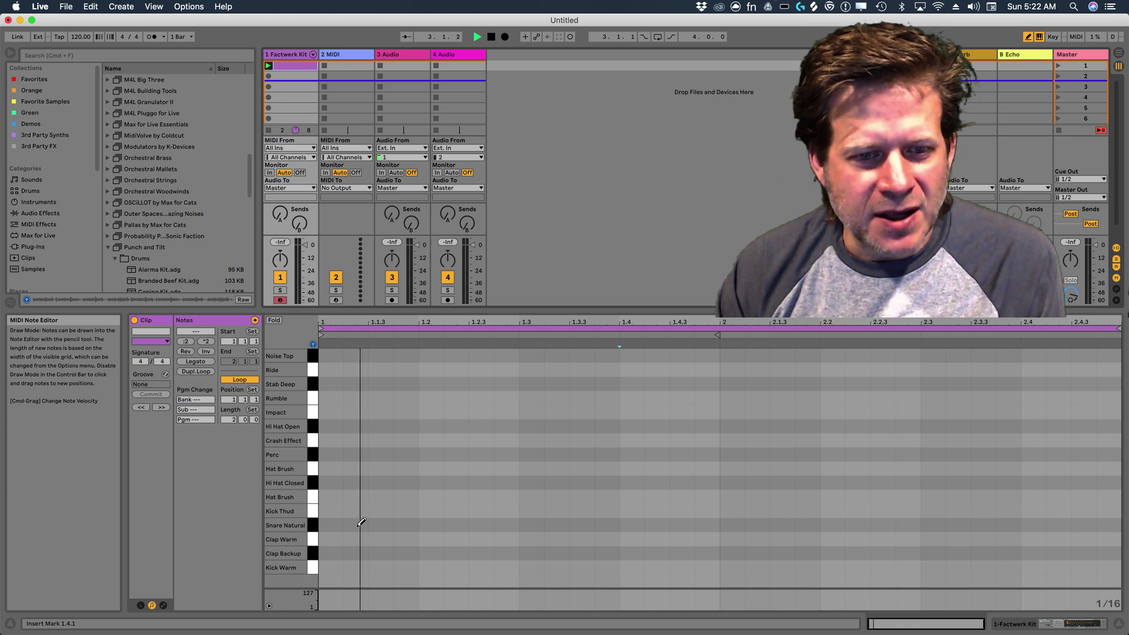
{"action": "left_click", "coordinate": [333, 566]}
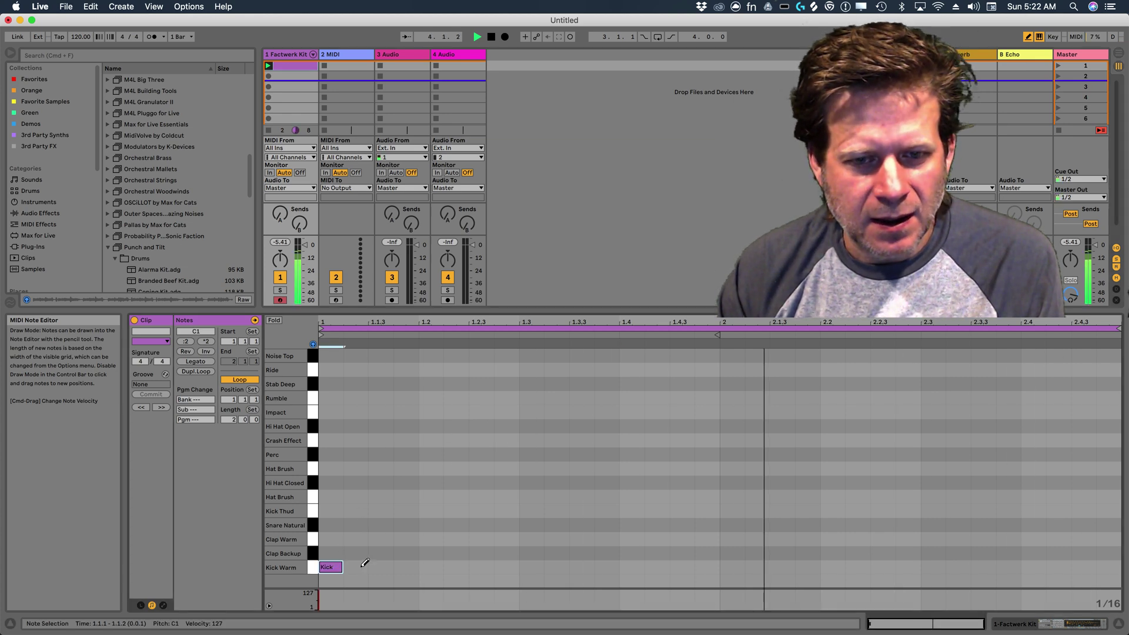
{"action": "left_click", "coordinate": [433, 567]}
{"action": "left_click", "coordinate": [529, 566]}
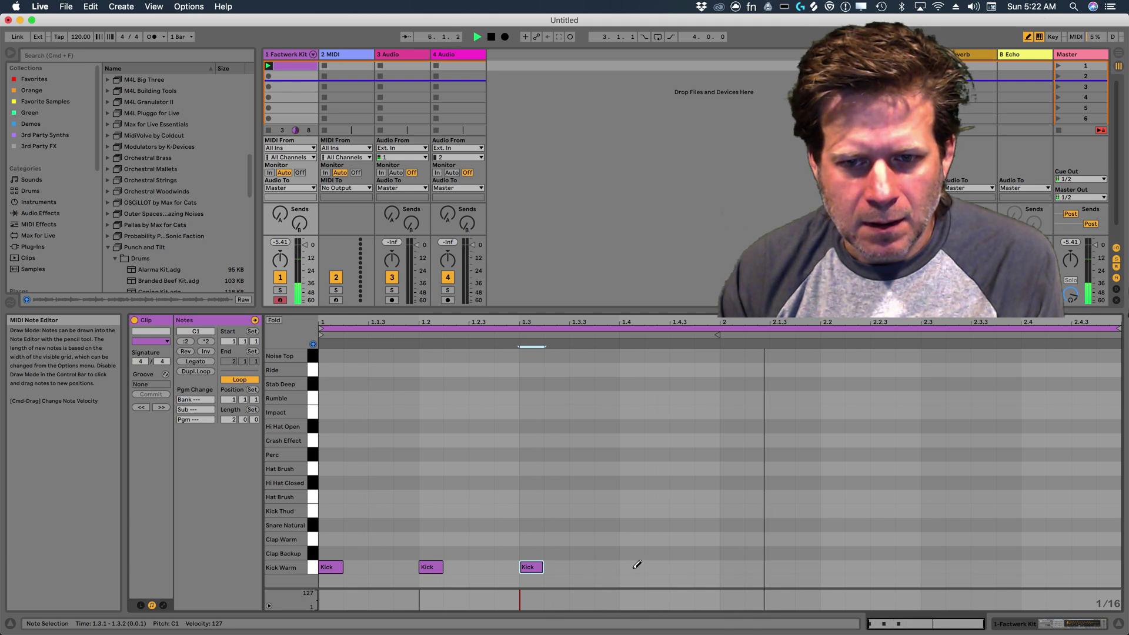
{"action": "left_click_drag", "start_coordinate": [632, 566], "coordinate": [651, 567]}
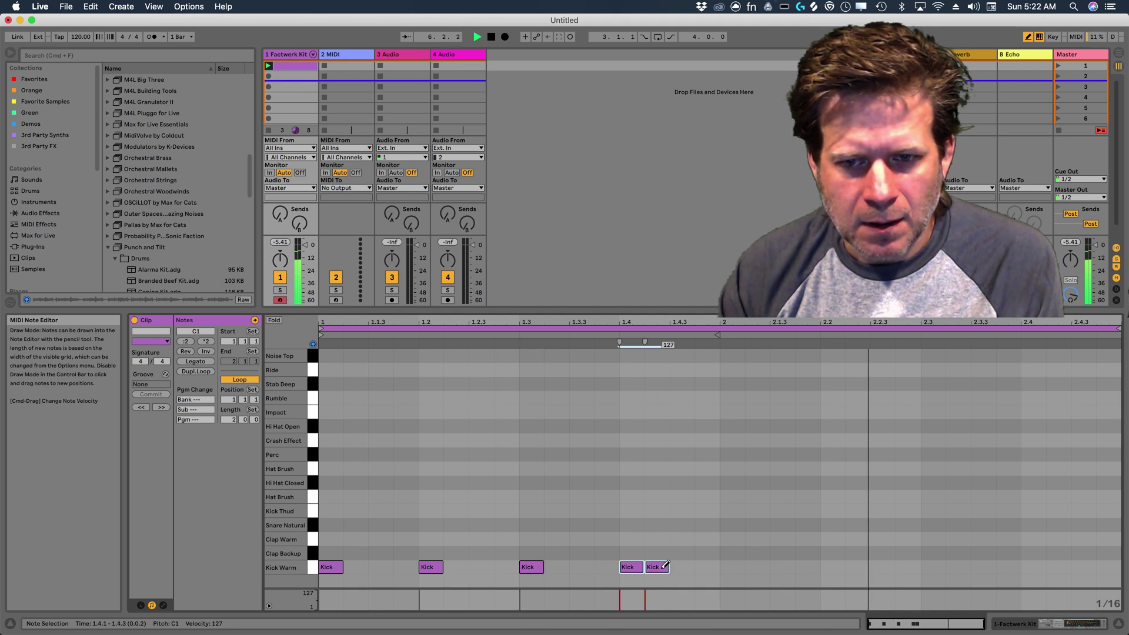
{"action": "left_click", "coordinate": [735, 567]}
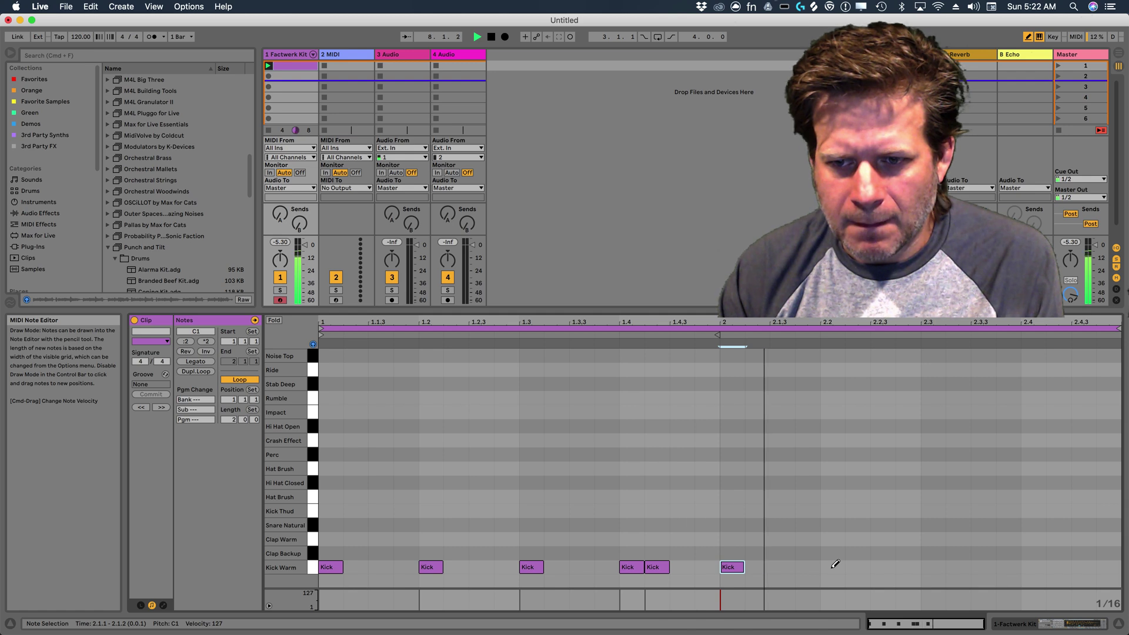
{"action": "left_click", "coordinate": [833, 566]}
{"action": "left_click", "coordinate": [932, 566]}
{"action": "left_click_drag", "start_coordinate": [1049, 567], "coordinate": [1111, 567]}
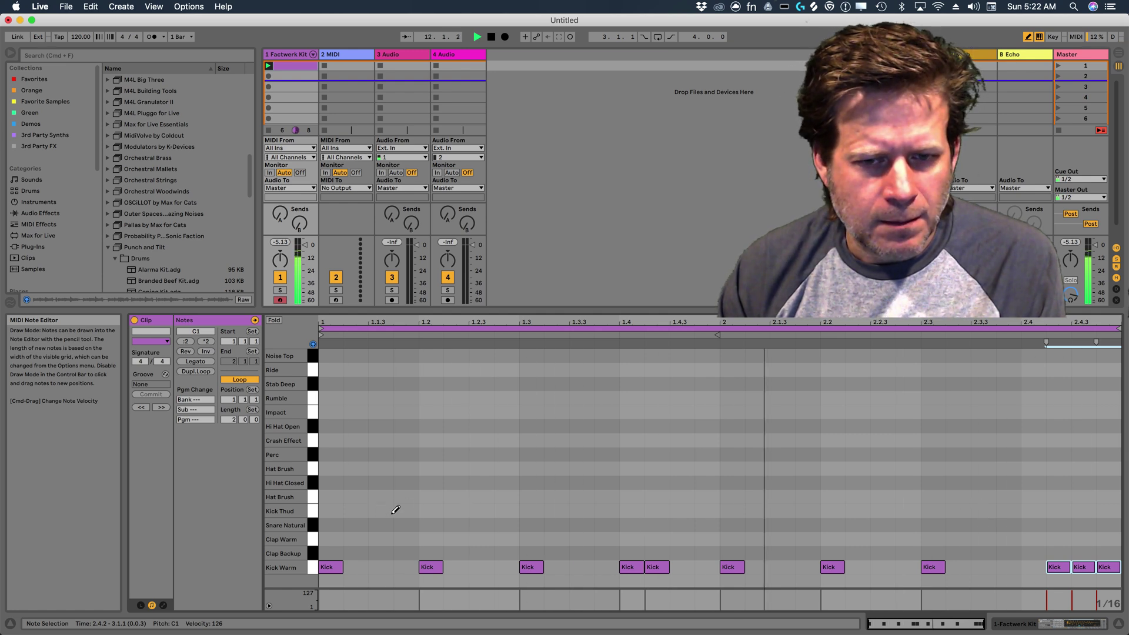
- Stop playback, compare Hat Brush with Hi Hat Closed, and paint sixteenth Hat Brush notes across both bars
{"action": "key", "text": "space"}
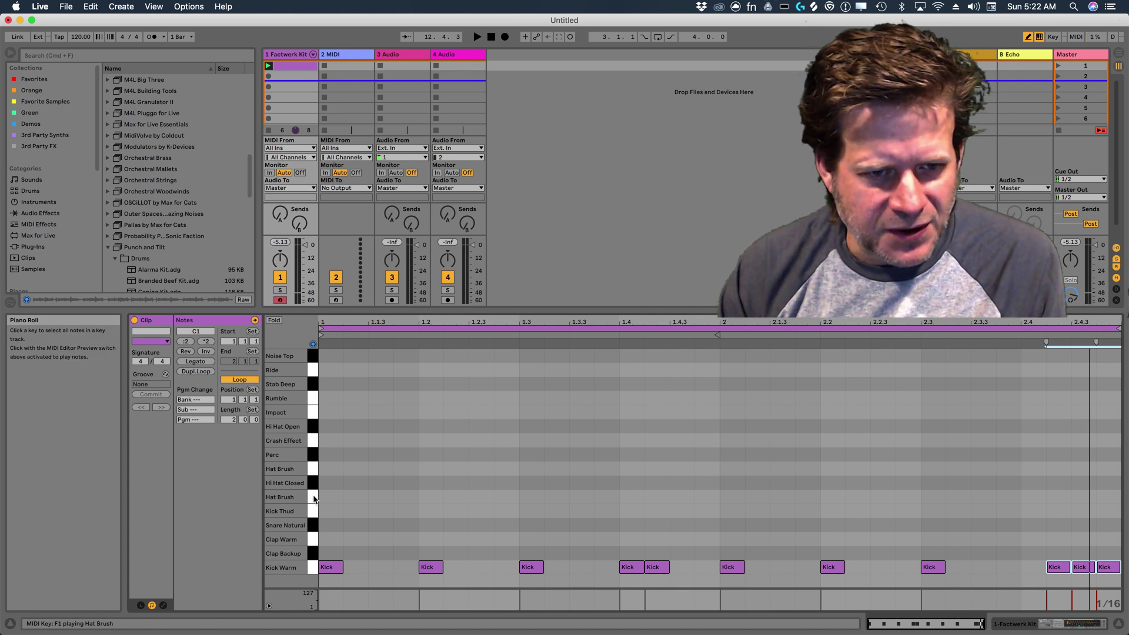
{"action": "left_click", "coordinate": [314, 499]}
{"action": "left_click", "coordinate": [313, 483]}
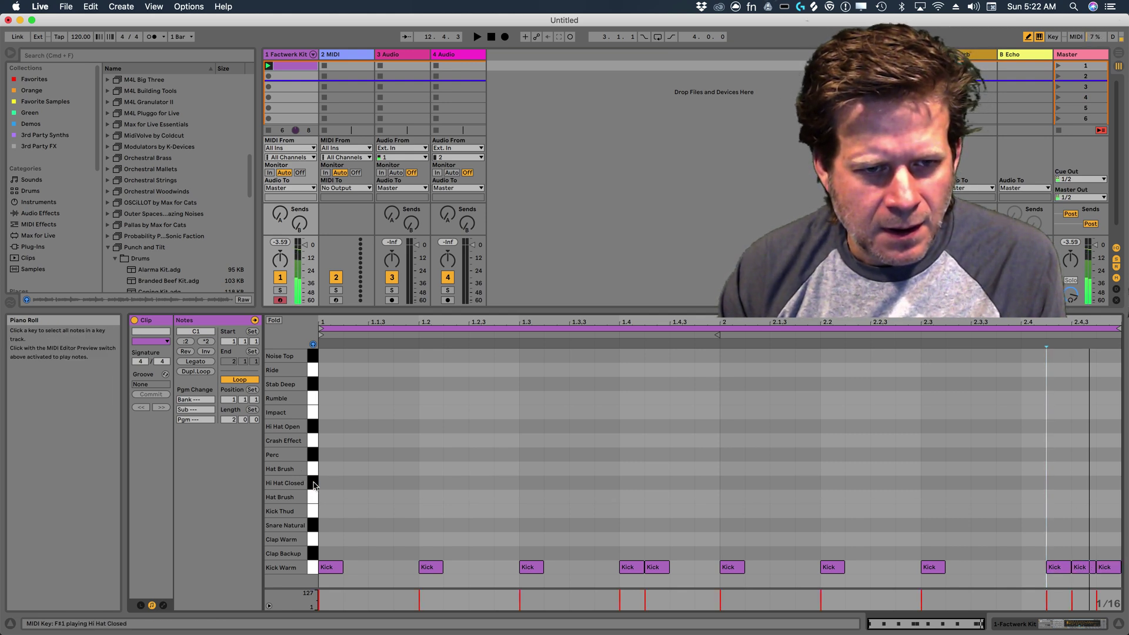
{"action": "left_click", "coordinate": [314, 497]}
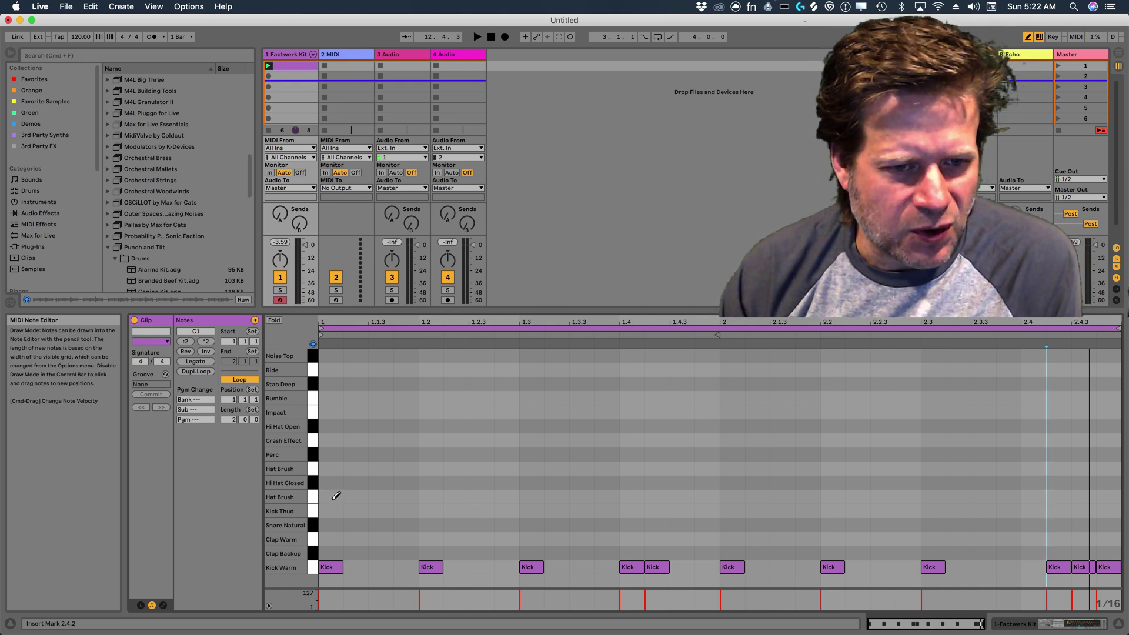
{"action": "mouse_move", "coordinate": [330, 494]}
{"action": "left_mouse_down"}
{"action": "mouse_move", "coordinate": [1014, 482]}
{"action": "mouse_move", "coordinate": [1042, 494]}
{"action": "mouse_move", "coordinate": [1112, 491]}
{"action": "left_mouse_up"}
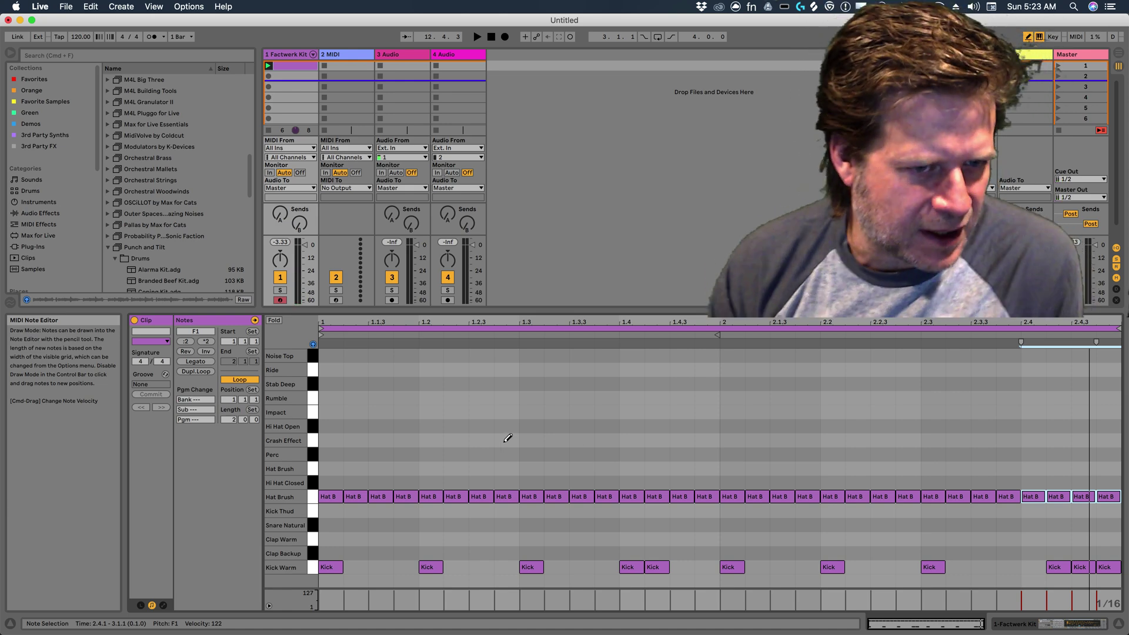
{"action": "key", "text": "space"}
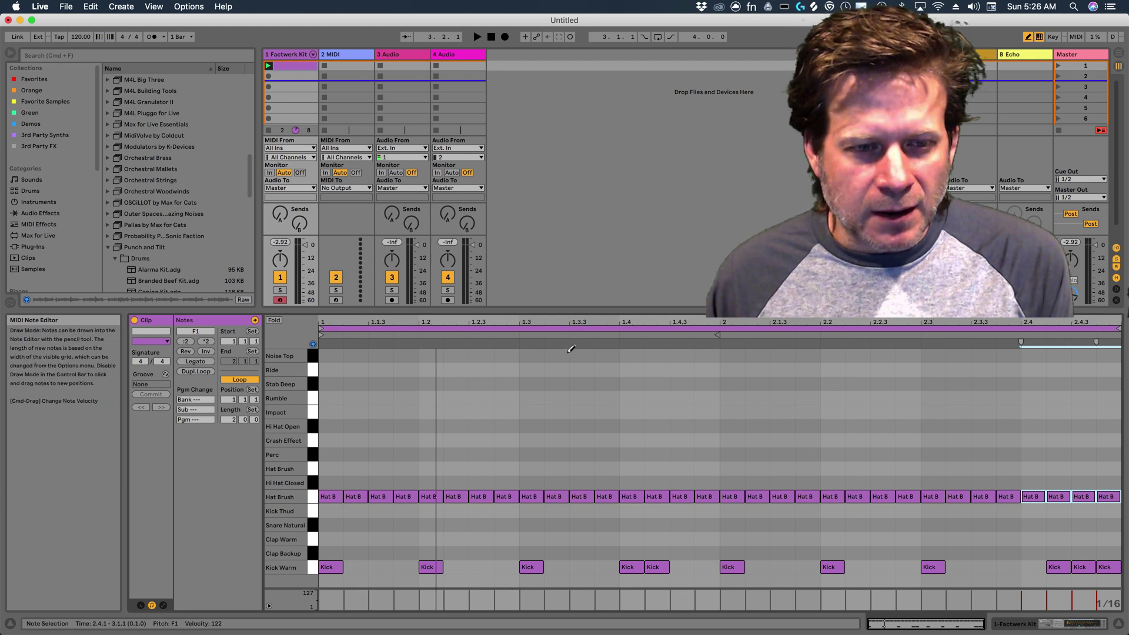
- With playback running, add Noise Top notes at 1, 1.2, 1.3, 1.4 and 2, and audition Crash Effect
{"action": "key", "text": "space"}
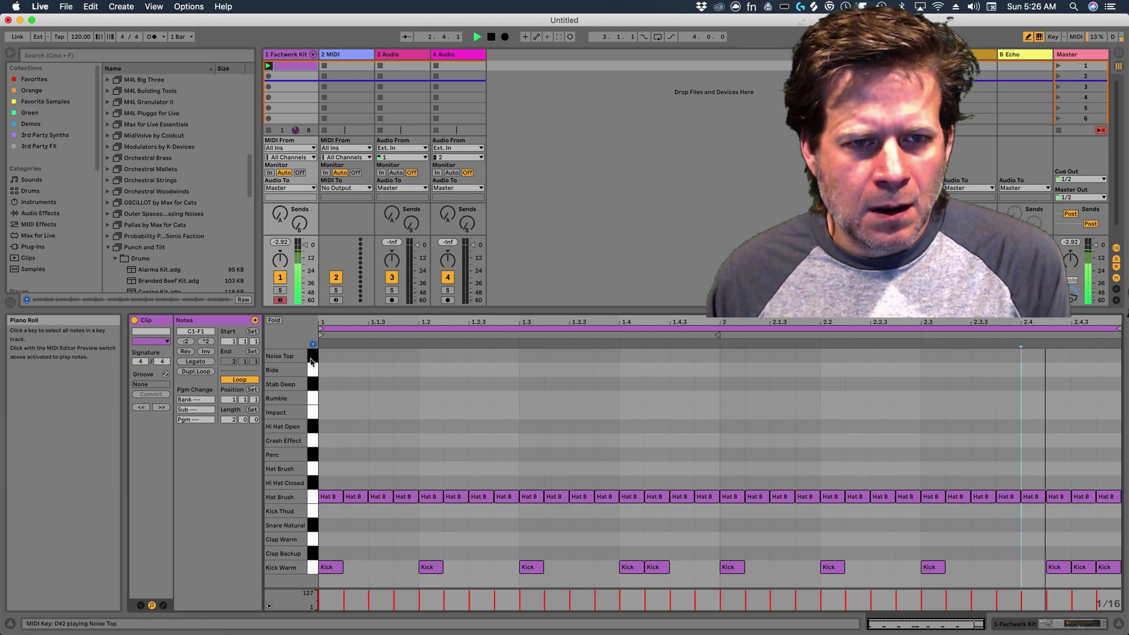
{"action": "left_click", "coordinate": [330, 356]}
{"action": "left_click", "coordinate": [430, 355]}
{"action": "left_click", "coordinate": [533, 355]}
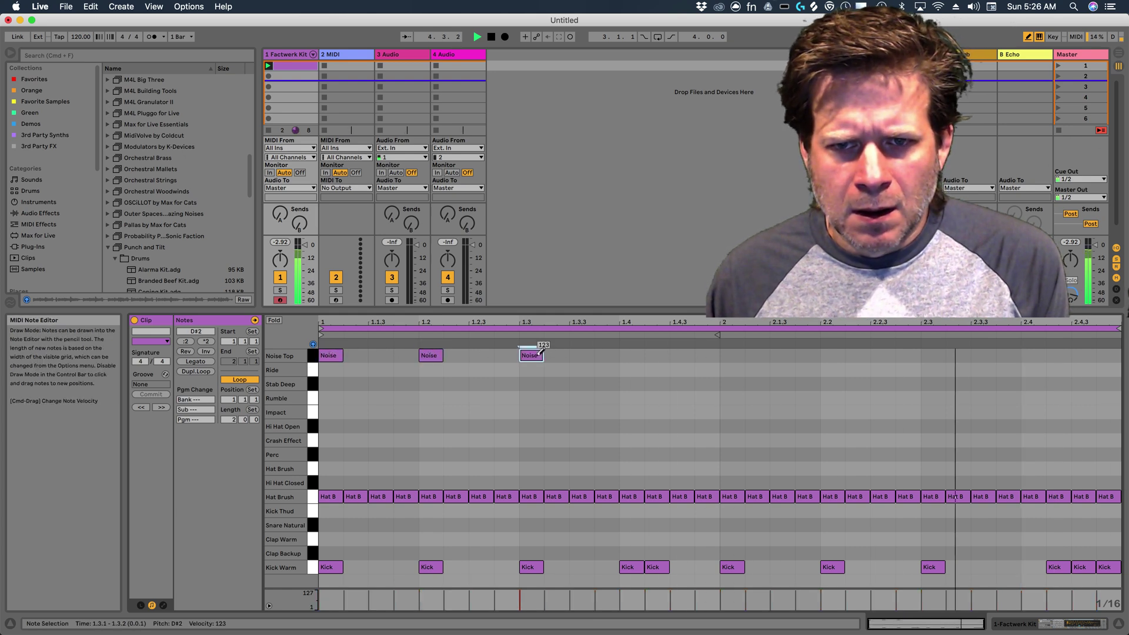
{"action": "left_click", "coordinate": [630, 355]}
{"action": "left_click", "coordinate": [730, 355]}
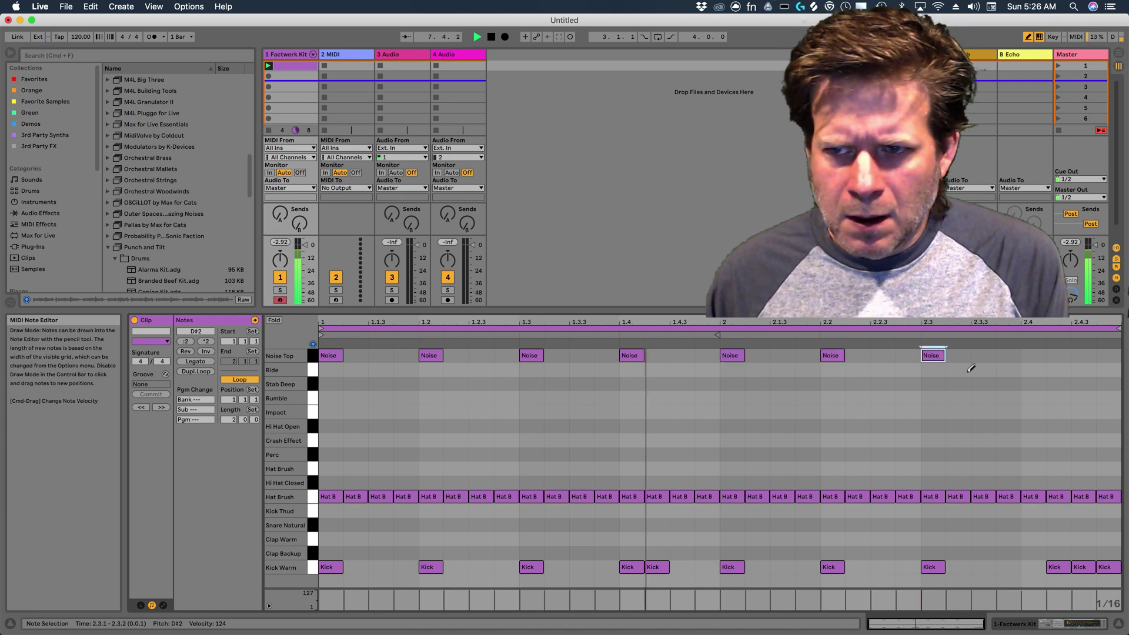
{"action": "left_click", "coordinate": [315, 450]}
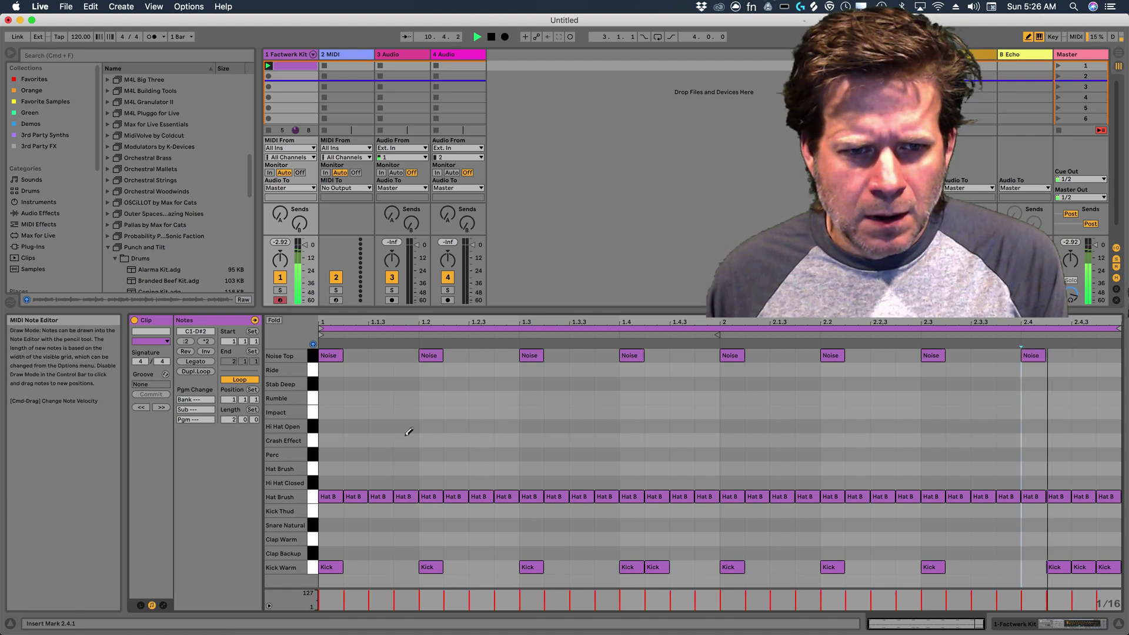
- Add Crash Effect notes at 1.1.3 and 2.2.3
{"action": "left_click", "coordinate": [381, 440]}
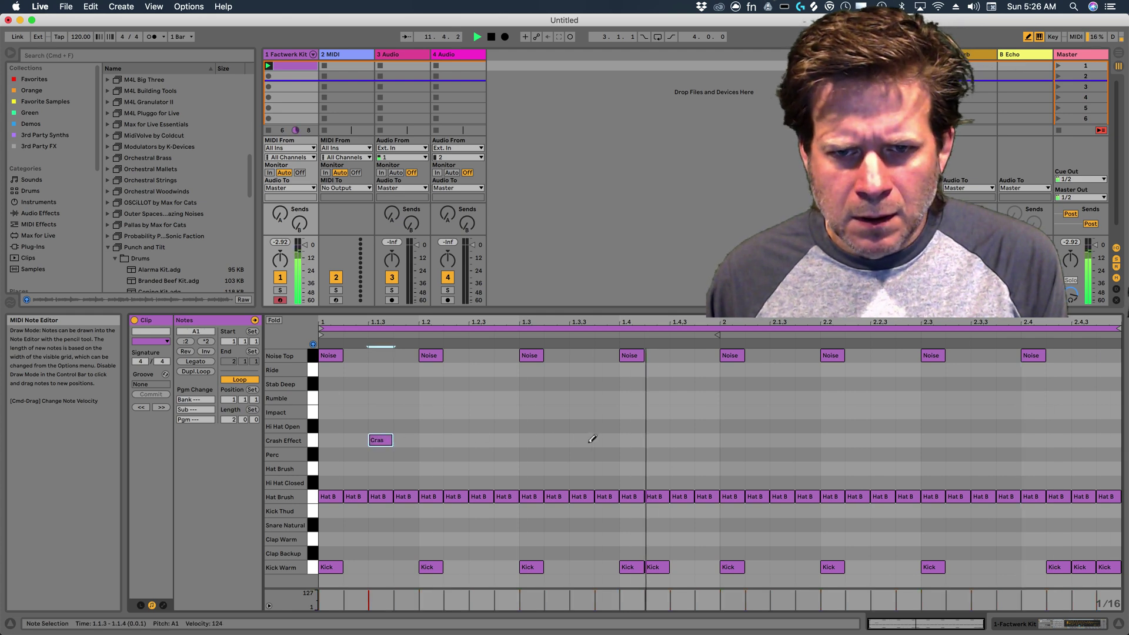
{"action": "left_click", "coordinate": [873, 438]}
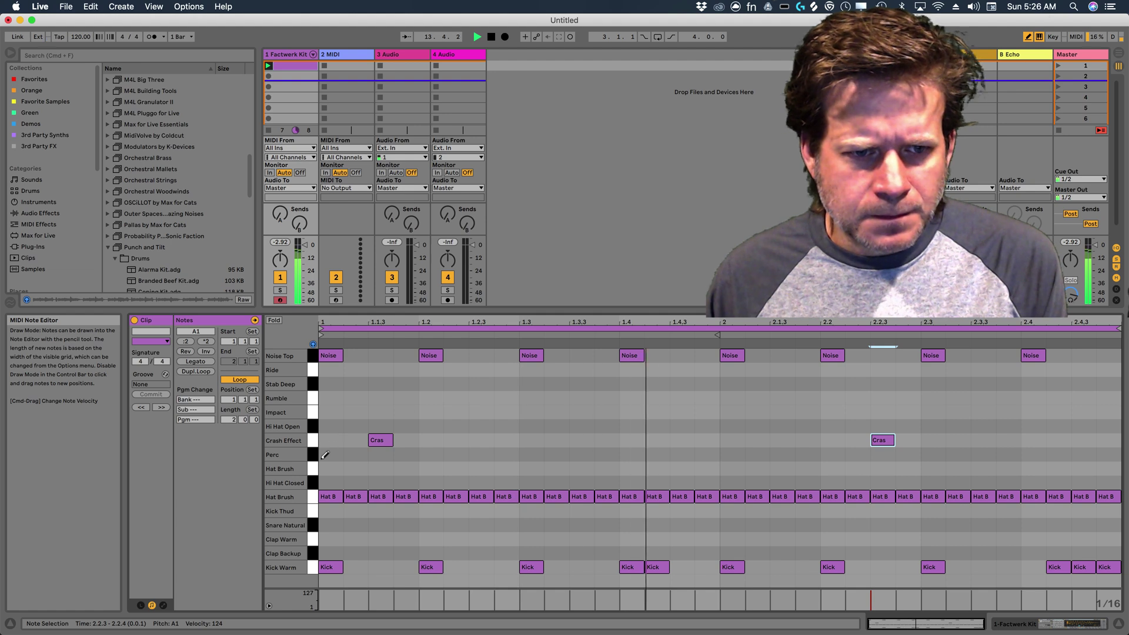
{"action": "left_click", "coordinate": [315, 499]}
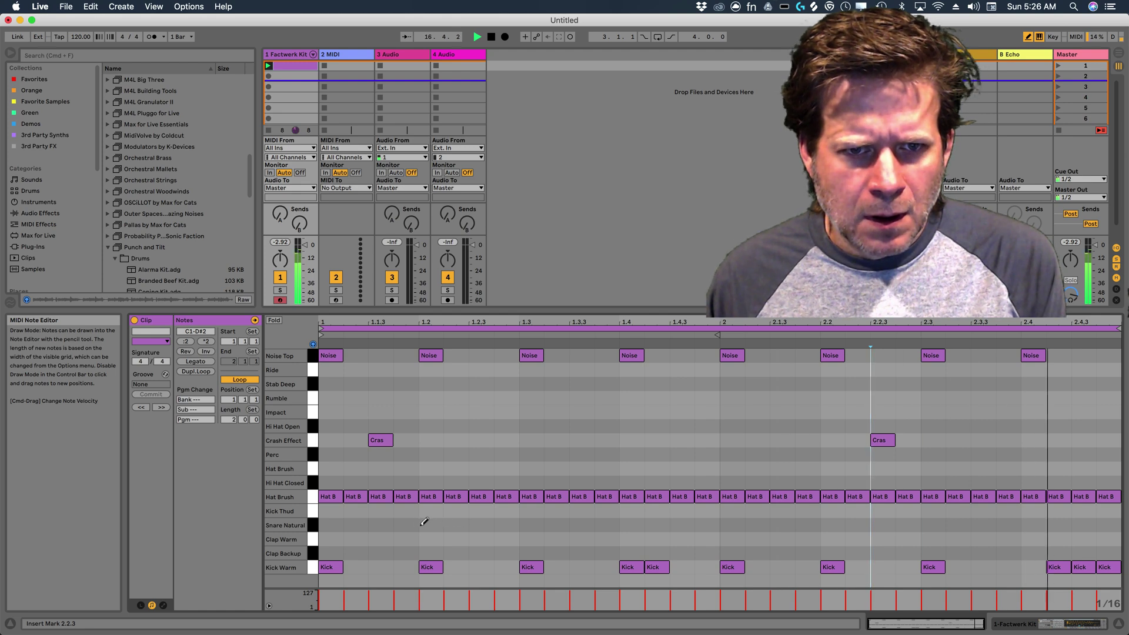
- Place Snare Natural hits at 1.1.3, 1.3.3 and 1.3.4, removing a stray one at 1.2.4
{"action": "left_click", "coordinate": [389, 522]}
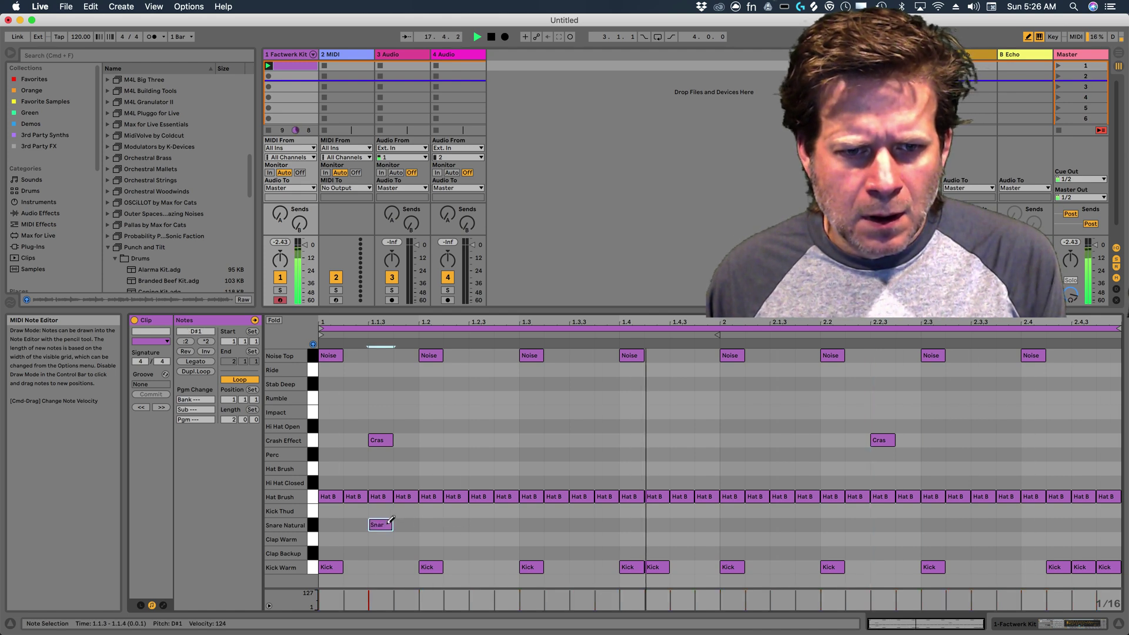
{"action": "left_click", "coordinate": [503, 522]}
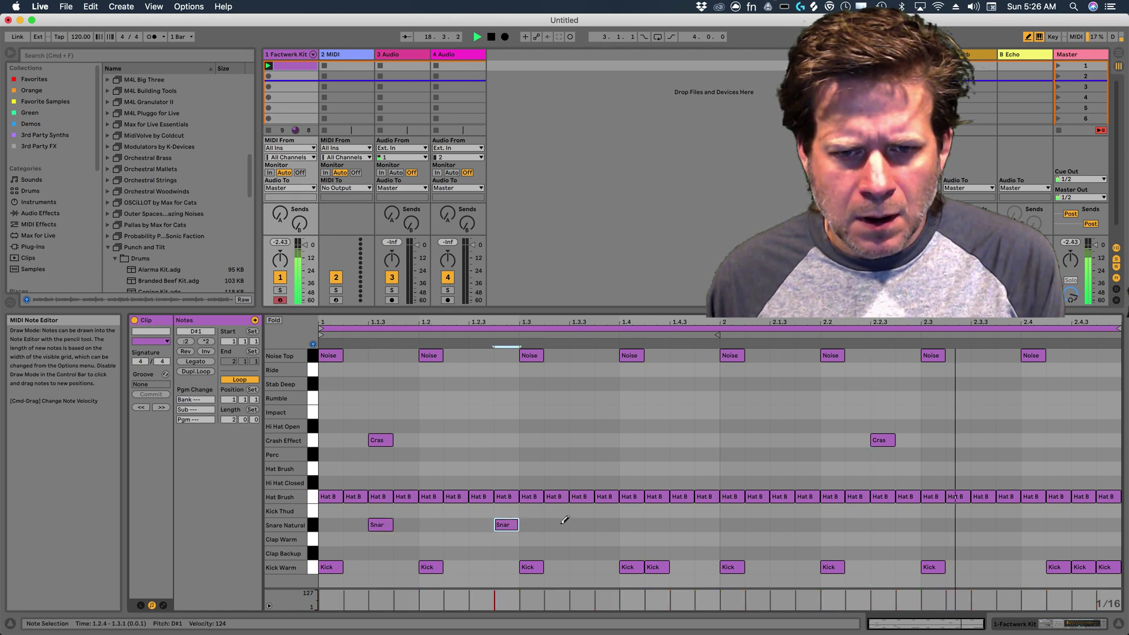
{"action": "left_click", "coordinate": [606, 523]}
{"action": "left_click", "coordinate": [581, 523]}
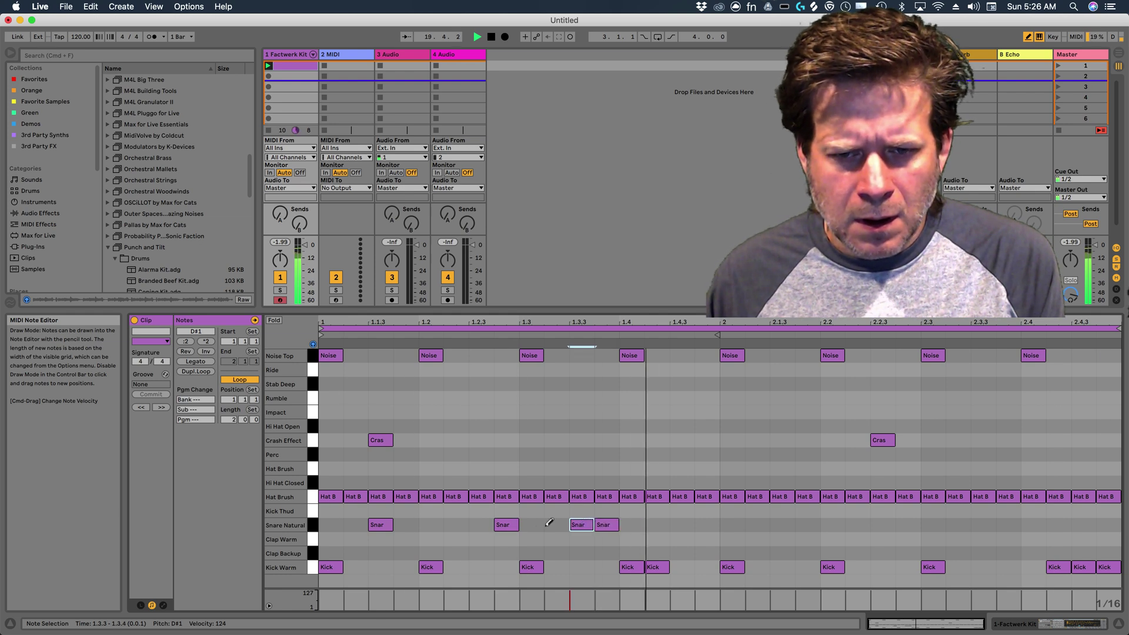
{"action": "left_click", "coordinate": [515, 523]}
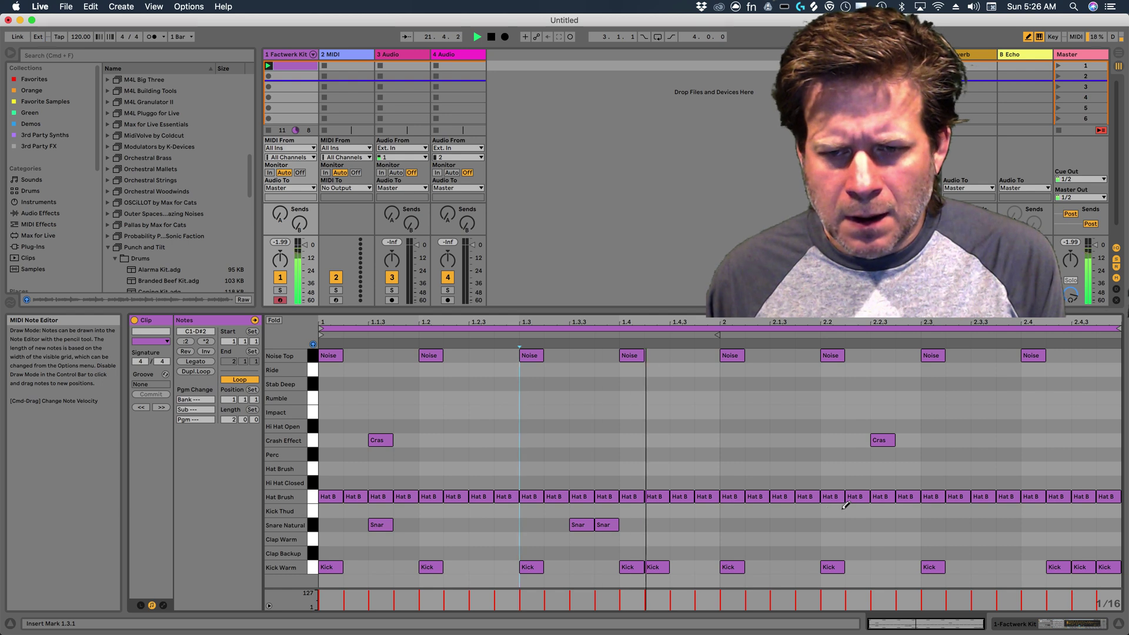
- Add Snare Natural hits at 2.3 and 2.4, removing mistaken Kick Thud notes there
{"action": "left_click", "coordinate": [930, 511]}
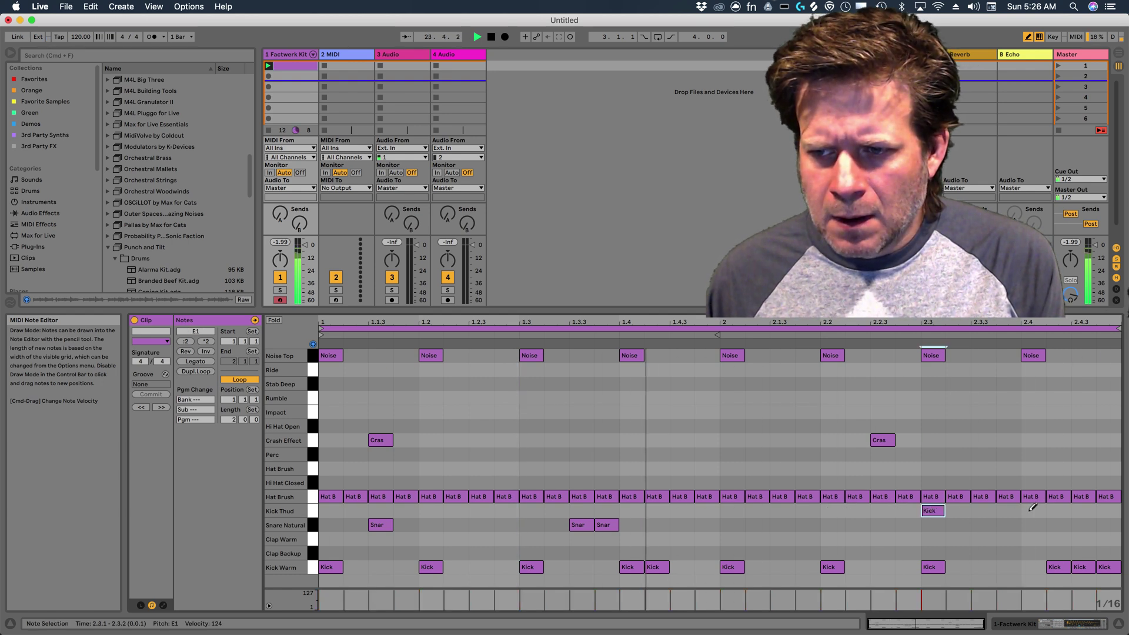
{"action": "left_click", "coordinate": [1031, 510]}
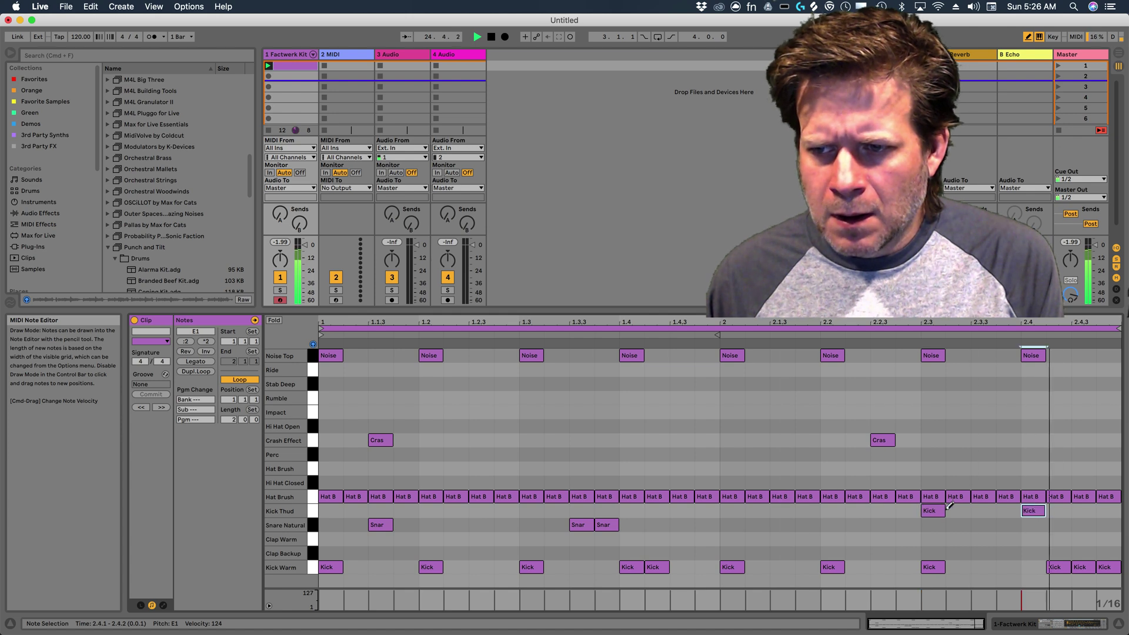
{"action": "left_click", "coordinate": [1031, 510]}
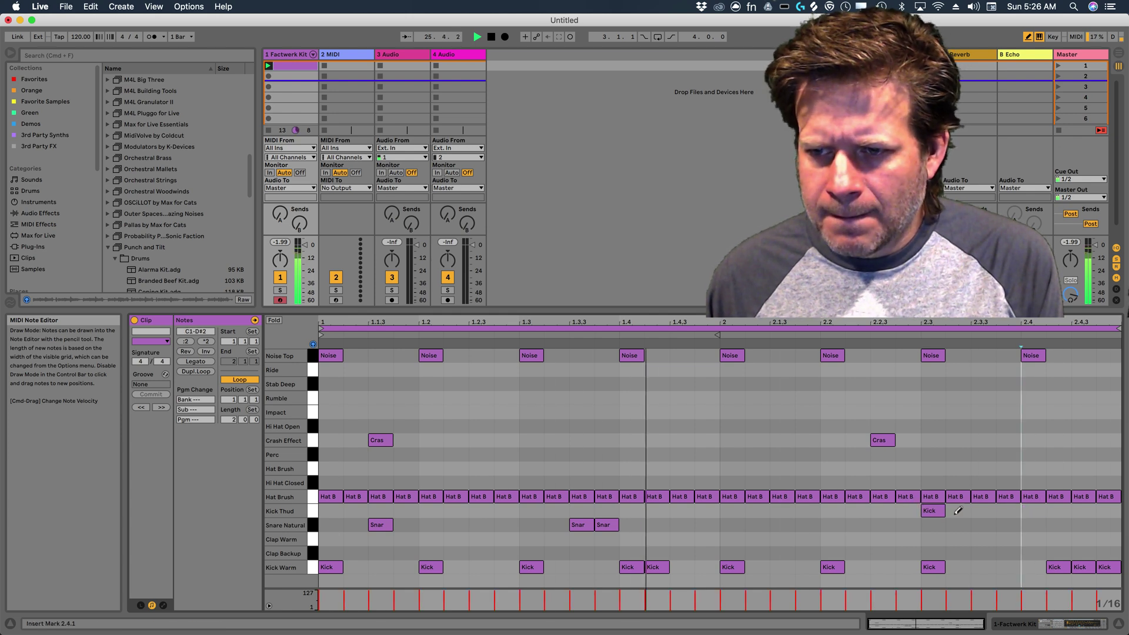
{"action": "left_click", "coordinate": [932, 511]}
{"action": "left_click", "coordinate": [933, 524]}
{"action": "left_click", "coordinate": [1032, 525]}
- Swap Hat Brush hits for Hi Hat Open notes at 1, 1.2, 1.3 and 1.3.2, then preview
{"action": "left_click", "coordinate": [313, 430]}
{"action": "left_click", "coordinate": [336, 427]}
{"action": "left_click", "coordinate": [333, 496]}
{"action": "left_click", "coordinate": [439, 427]}
{"action": "left_click", "coordinate": [437, 495]}
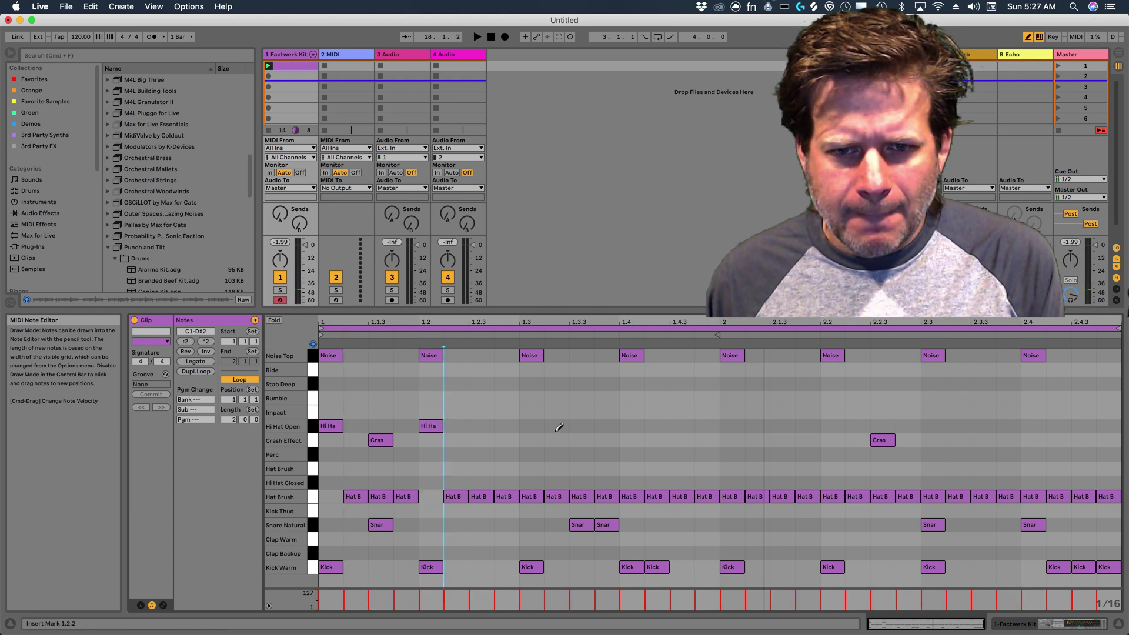
{"action": "left_click_drag", "start_coordinate": [532, 426], "coordinate": [565, 425]}
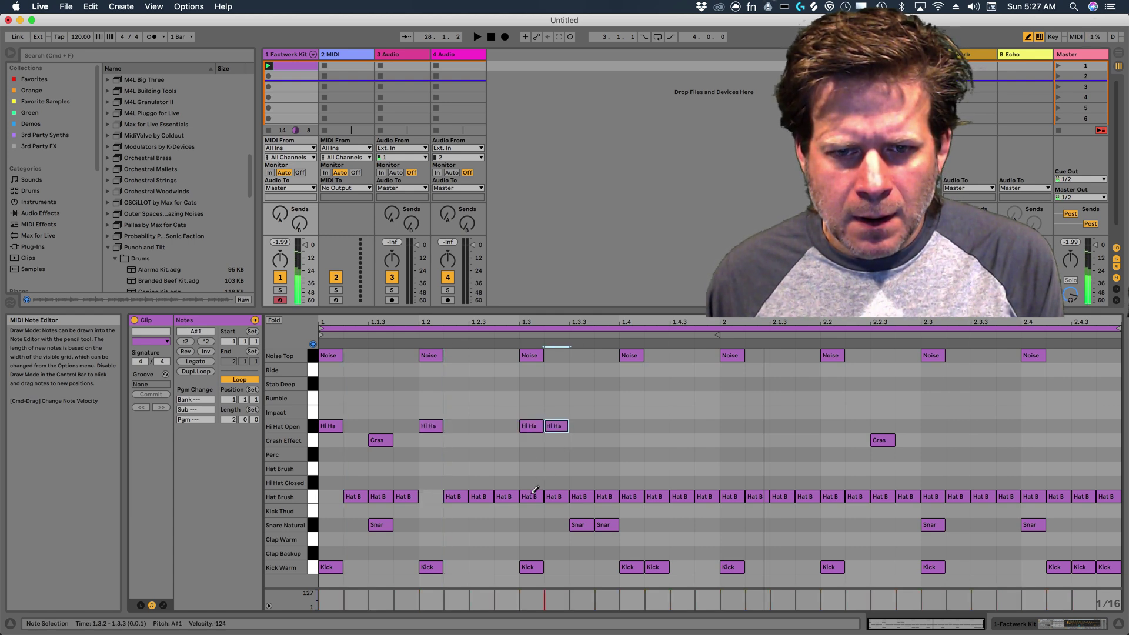
{"action": "left_click_drag", "start_coordinate": [532, 496], "coordinate": [553, 496]}
{"action": "key", "text": "space"}
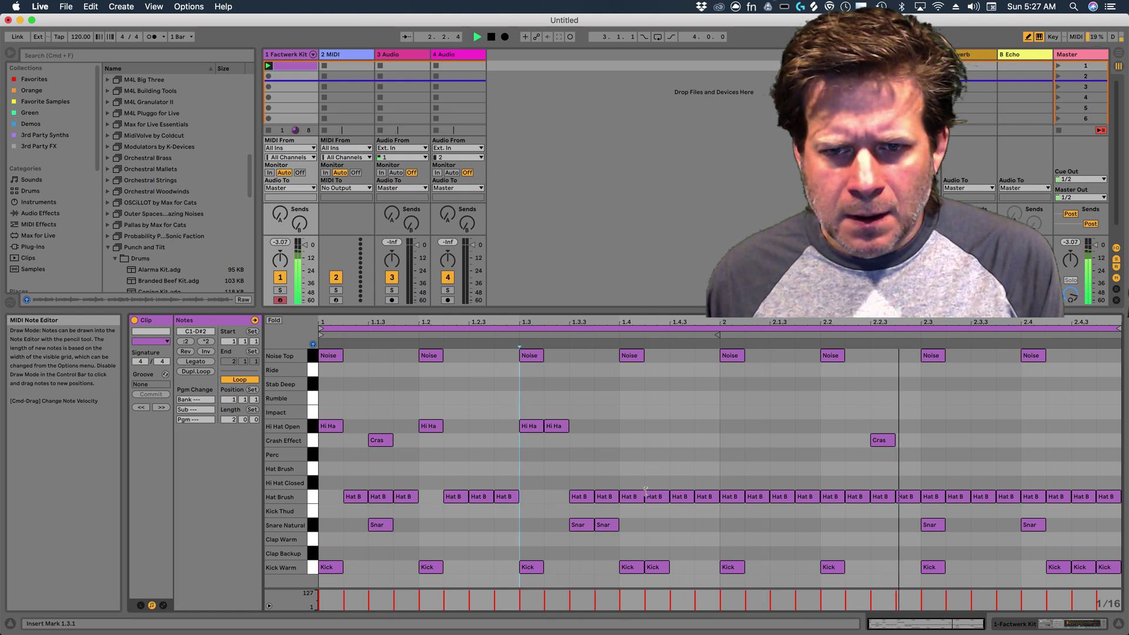
{"action": "key", "text": "space"}
- Swap Hat Brush hits for Hi Hat Open notes at 1.4, 2, 2.1.4, 2.3.3 and 2.3.4
{"action": "left_click", "coordinate": [642, 424]}
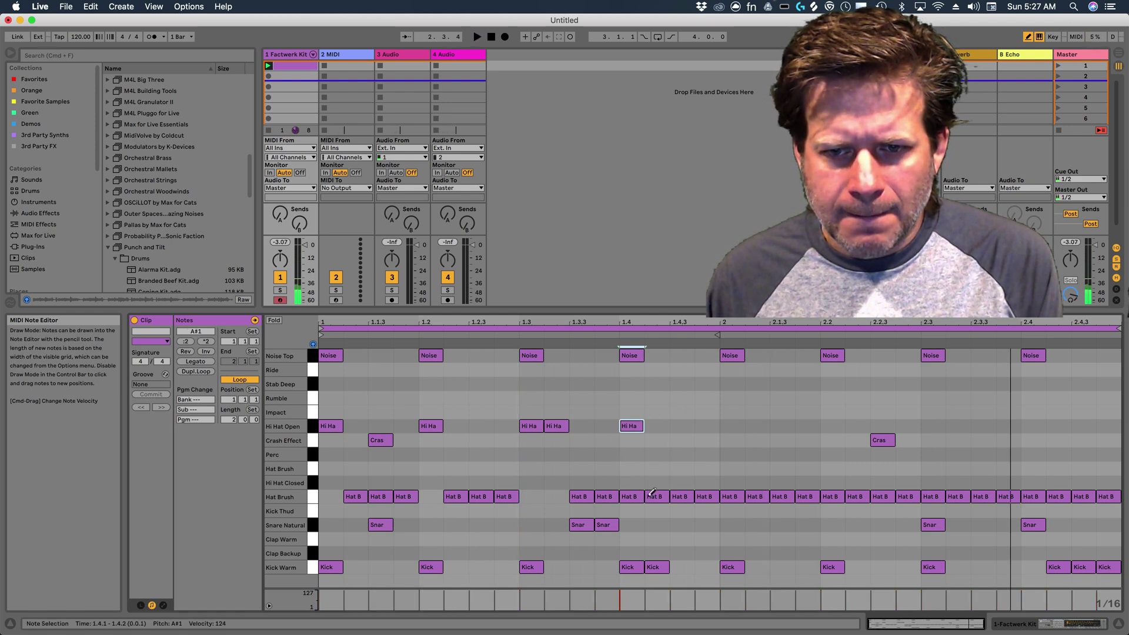
{"action": "left_click", "coordinate": [645, 497]}
{"action": "left_click", "coordinate": [729, 426]}
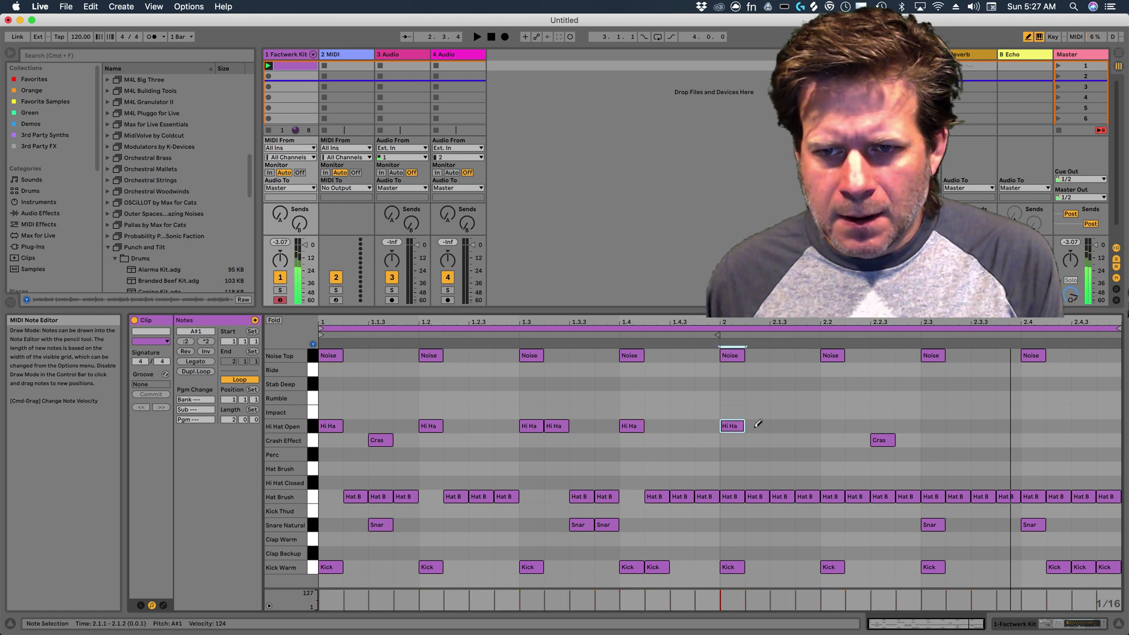
{"action": "left_click", "coordinate": [741, 496]}
{"action": "left_click", "coordinate": [812, 427]}
{"action": "left_click", "coordinate": [815, 495]}
{"action": "key", "text": "space"}
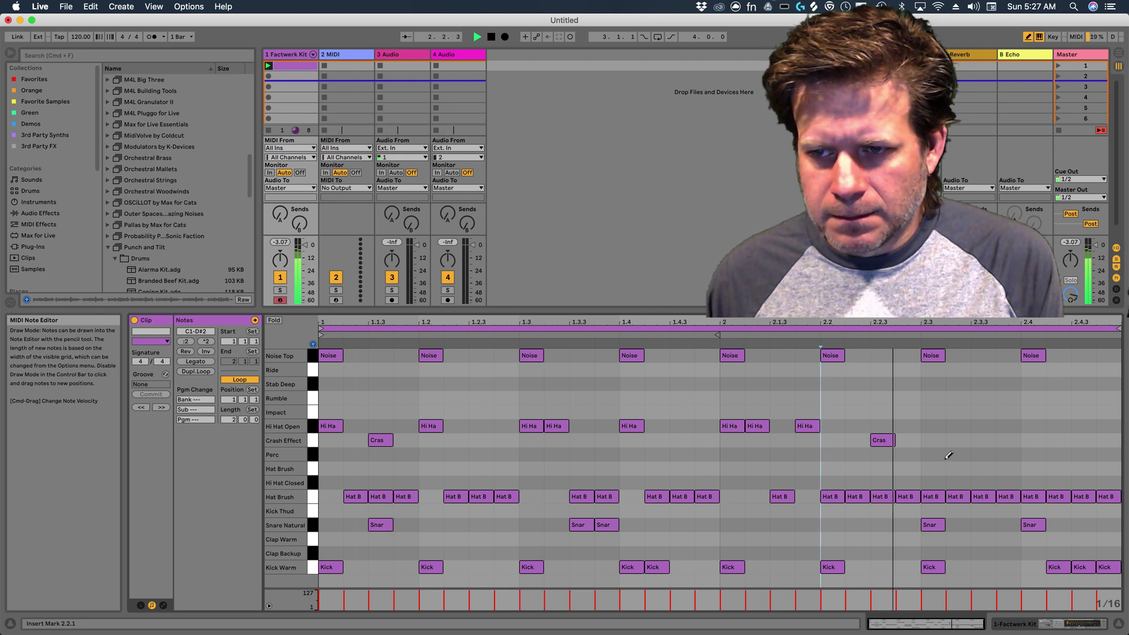
{"action": "left_click_drag", "start_coordinate": [983, 424], "coordinate": [1022, 423]}
{"action": "left_click_drag", "start_coordinate": [982, 494], "coordinate": [1026, 491]}
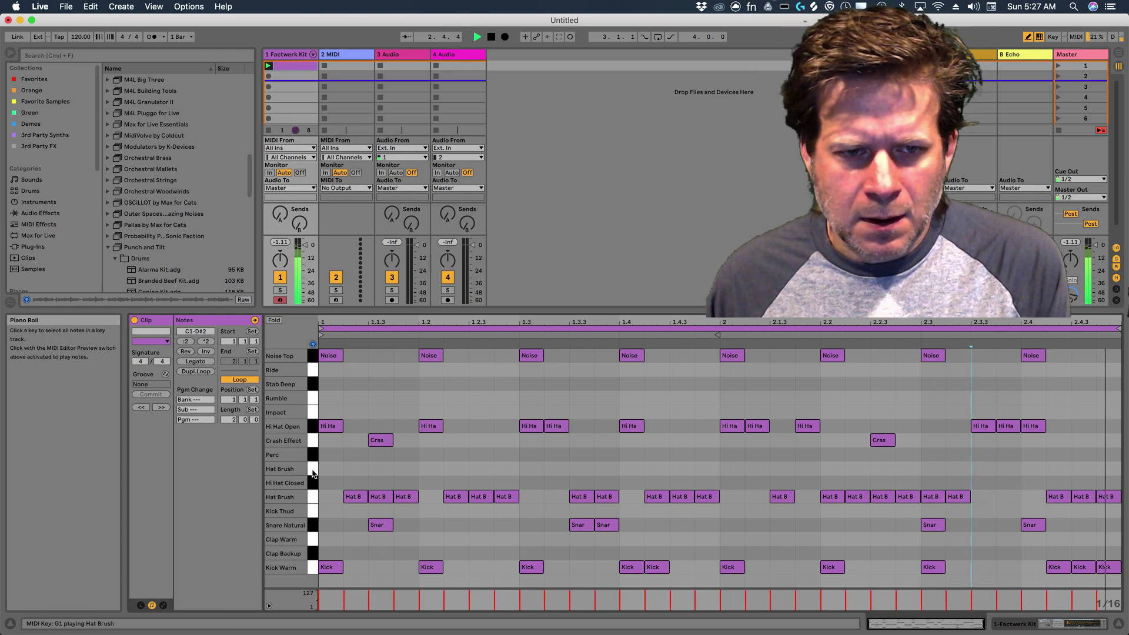
- Add upper Hat Brush hits at 1.1.3 and 1.3.3, then play them back
{"action": "left_click", "coordinate": [356, 468]}
{"action": "left_click", "coordinate": [359, 468]}
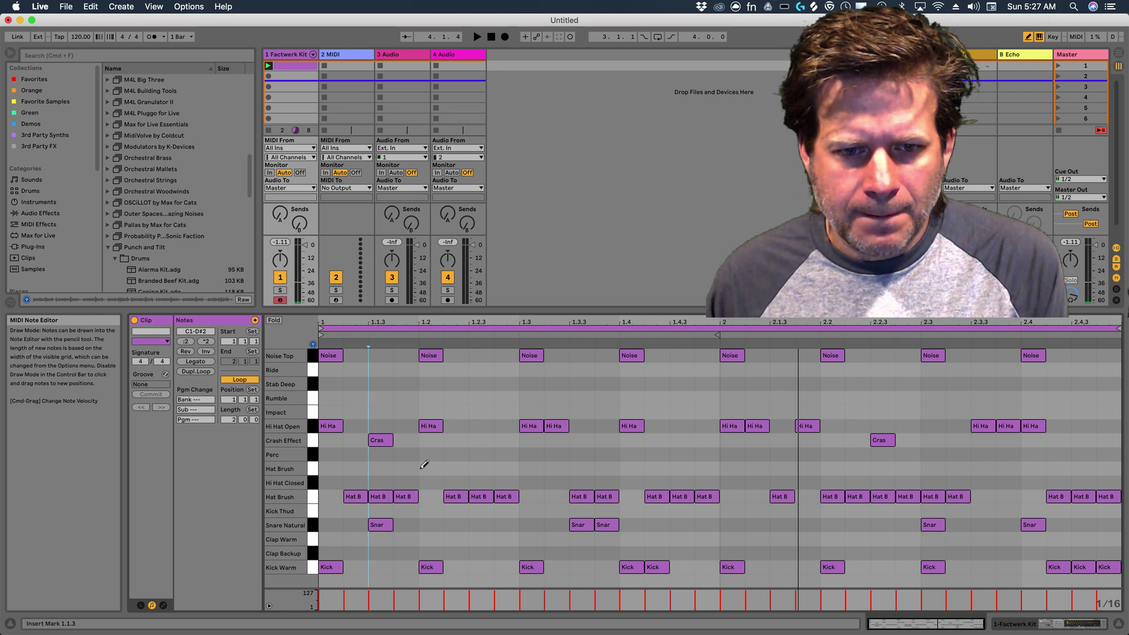
{"action": "left_click", "coordinate": [379, 468]}
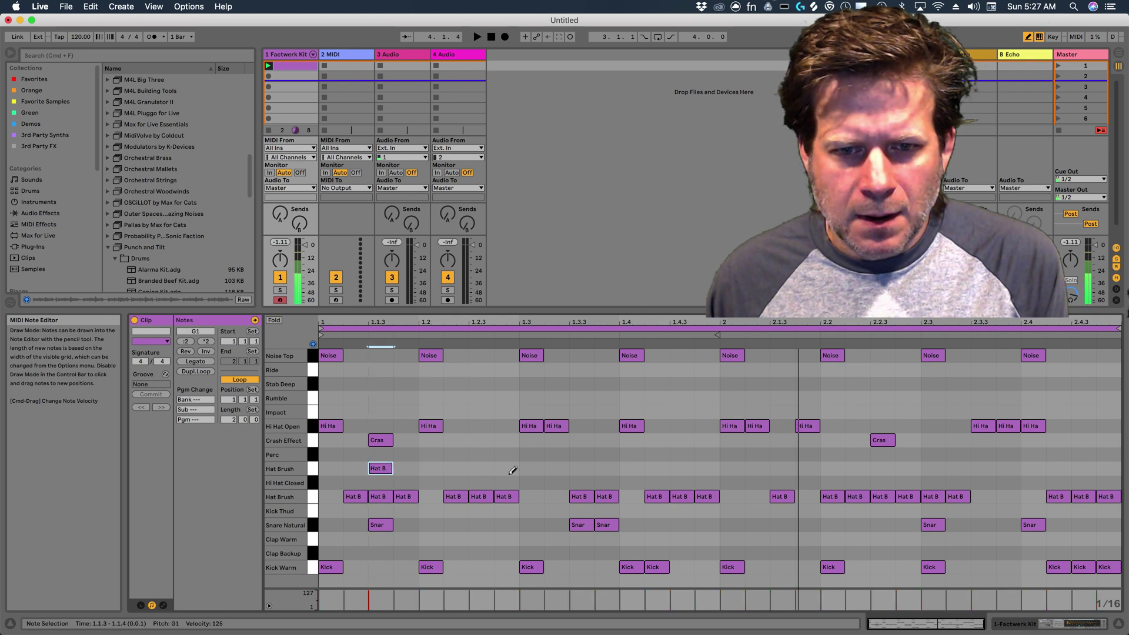
{"action": "left_click", "coordinate": [590, 468]}
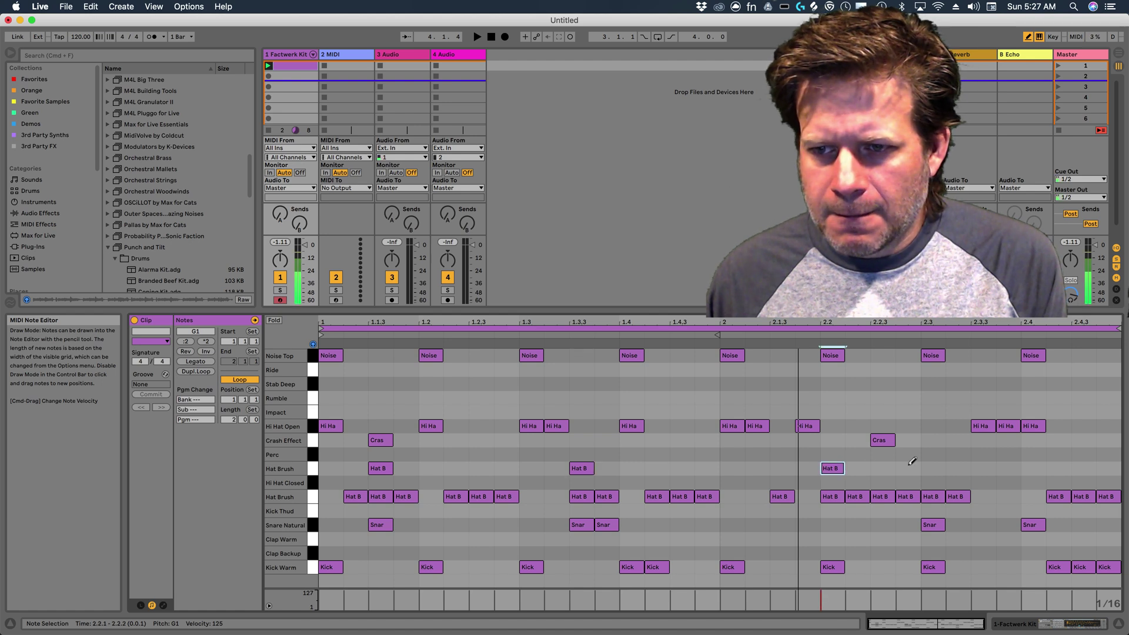
{"action": "key", "text": "space"}
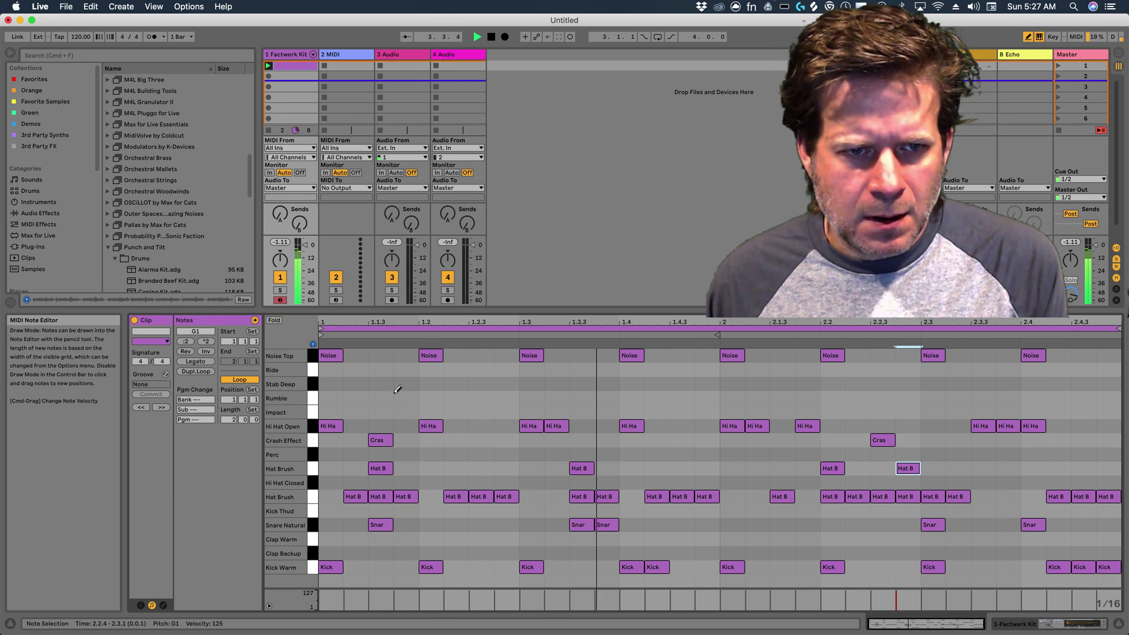
{"action": "key", "text": "space"}
- Audition Rumble and Ride, then draw a Ride note at 2.4.3 and play the clip
{"action": "left_click", "coordinate": [312, 400]}
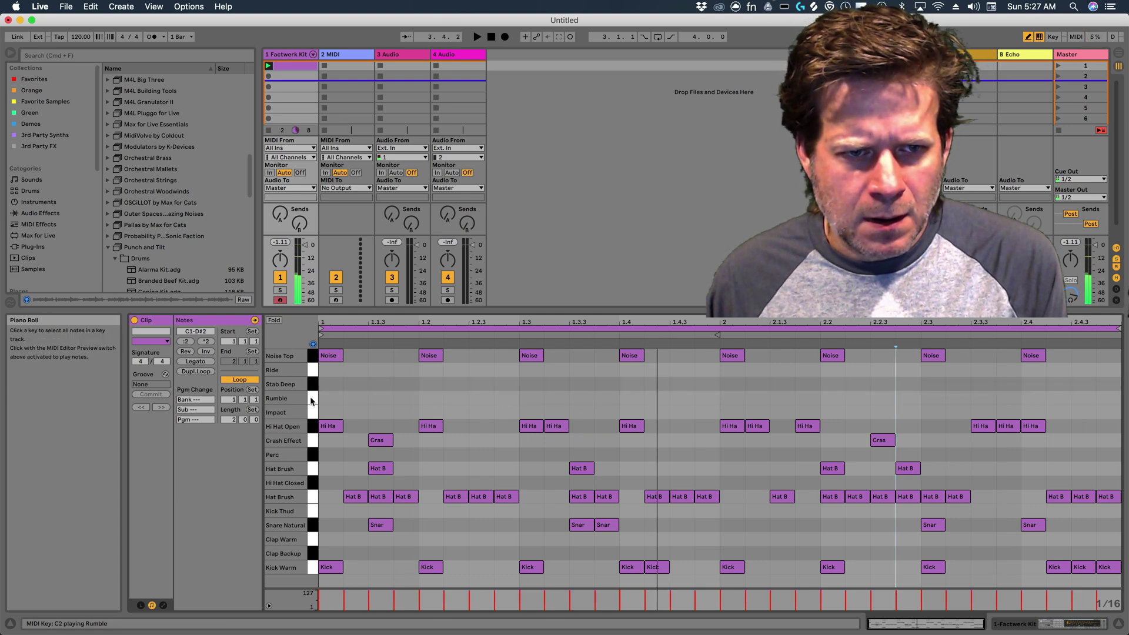
{"action": "left_click", "coordinate": [312, 400]}
{"action": "left_click", "coordinate": [313, 374]}
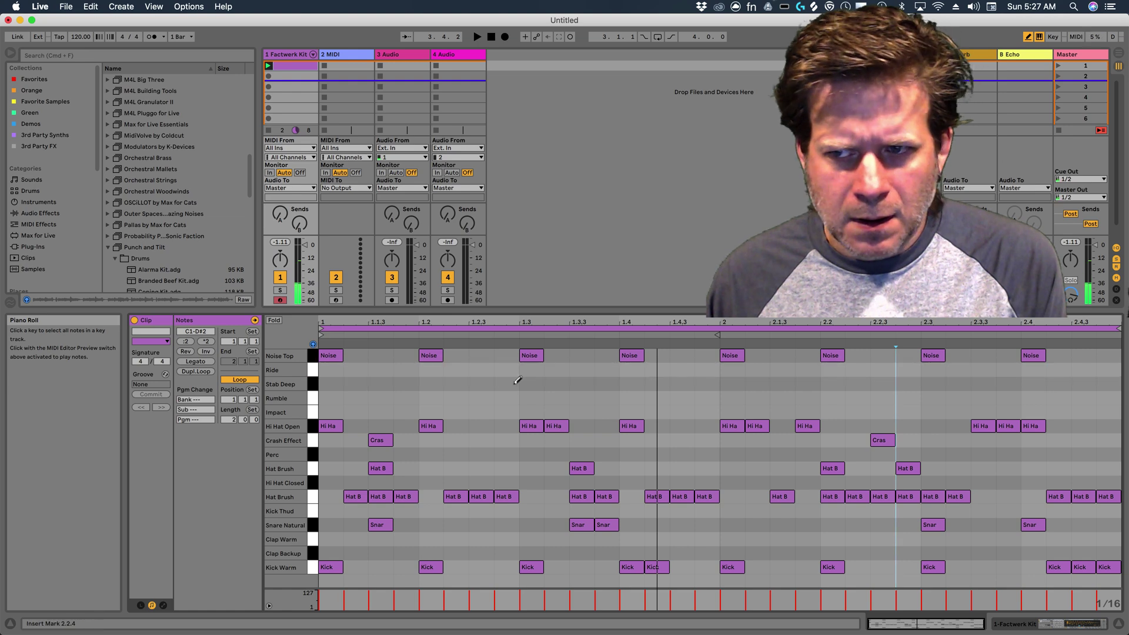
{"action": "left_click", "coordinate": [1083, 369]}
{"action": "key", "text": "space"}
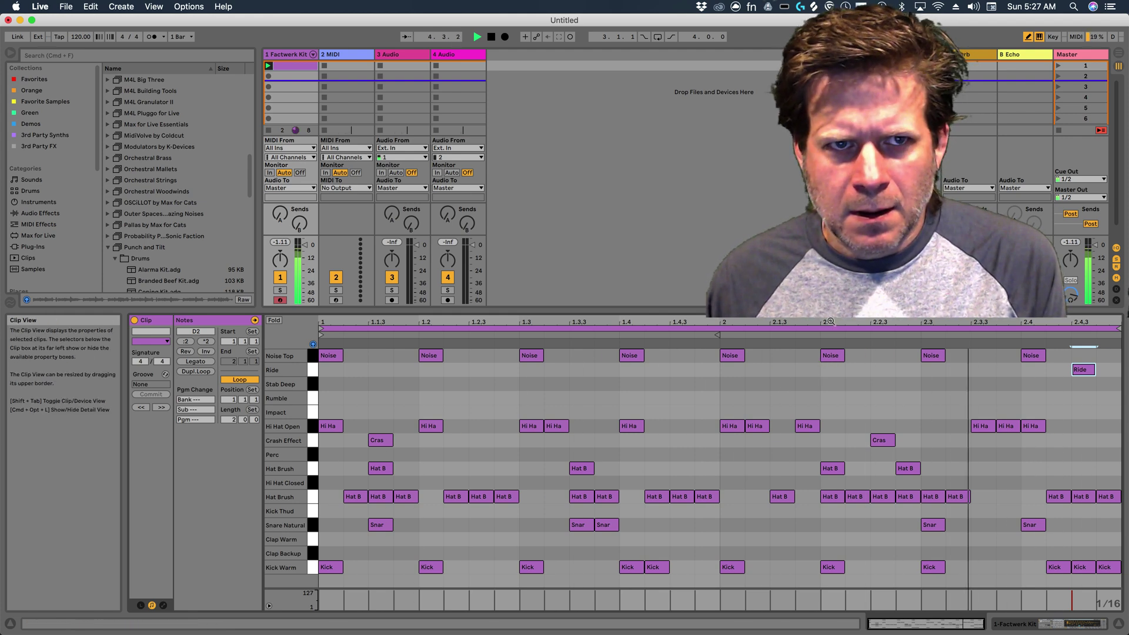
- Stop the transport so the two-bar Factwerk Kit drum clip stops playing
{"action": "key", "text": "space"}
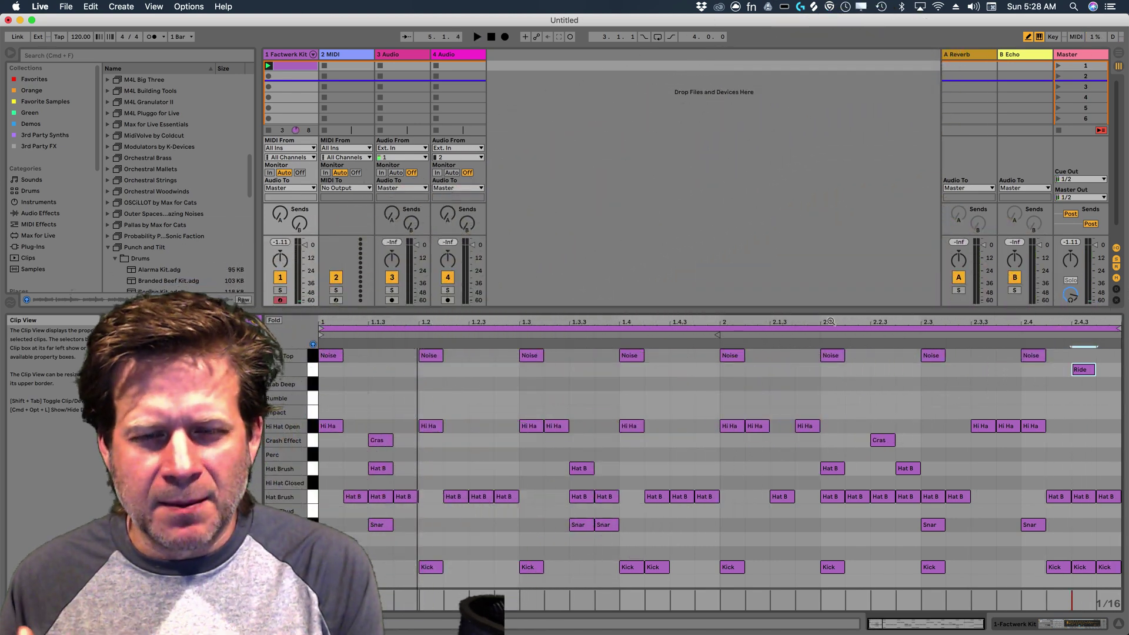